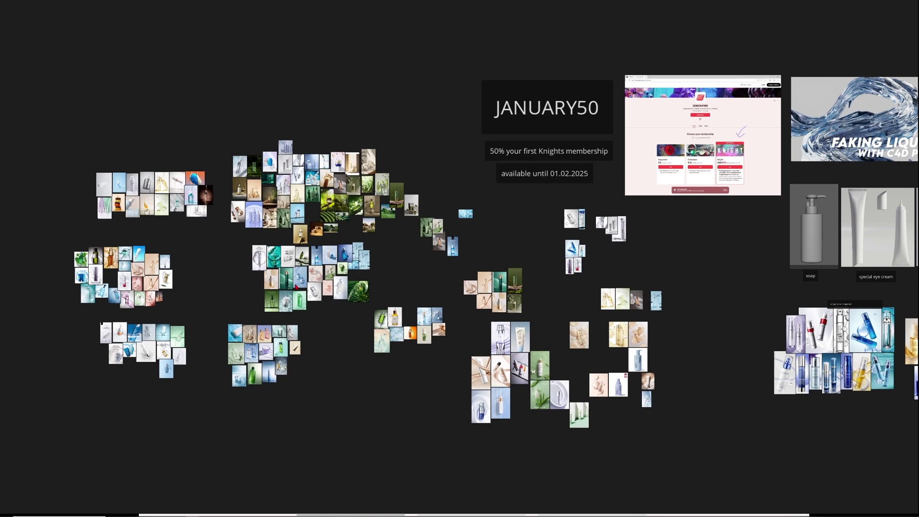
Examine the skincare product photos in the large reference cluster, including the plant, blossom and podium scenes.
middle_drag(266, 258, 386, 263)
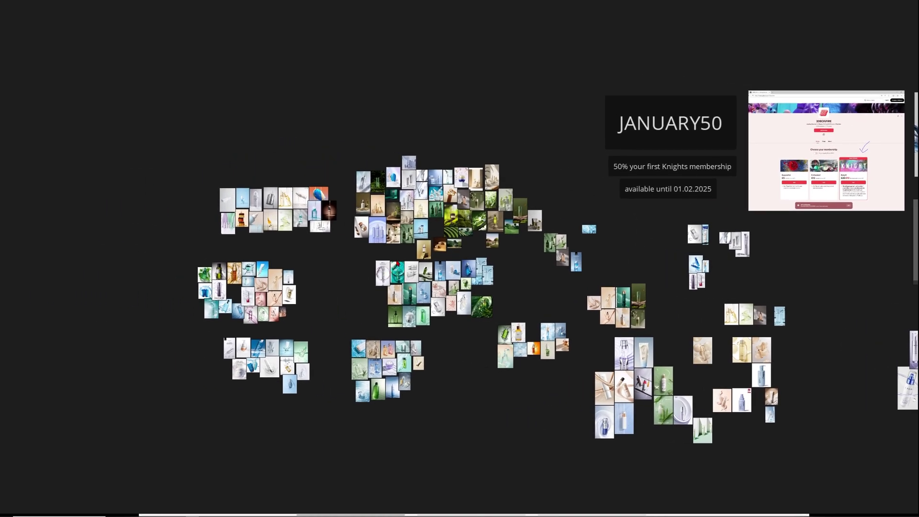
scroll(407, 260, up, 5)
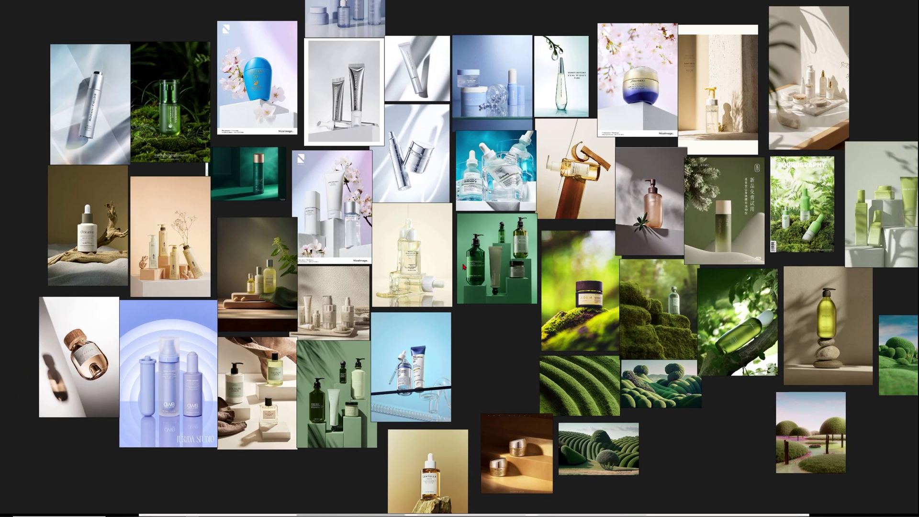
scroll(467, 264, up, 3)
middle_drag(373, 163, 407, 229)
scroll(406, 225, up, 2)
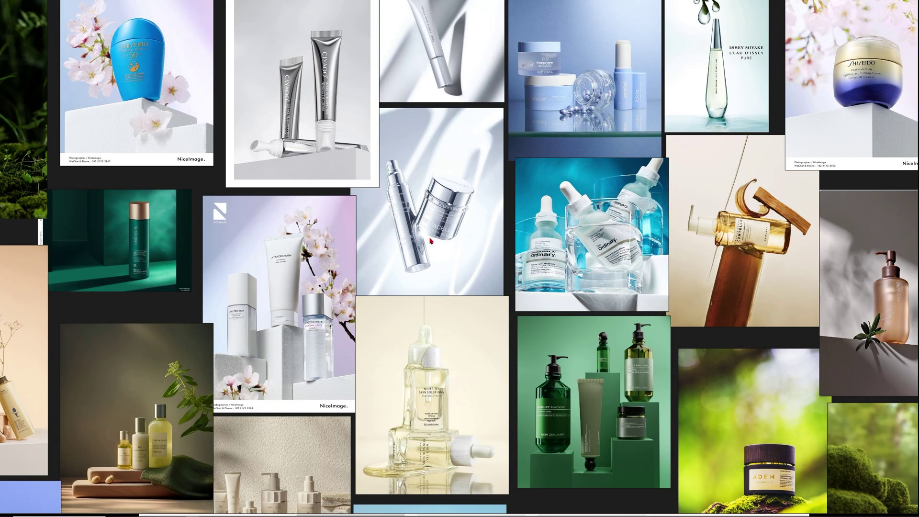
middle_drag(245, 120, 394, 223)
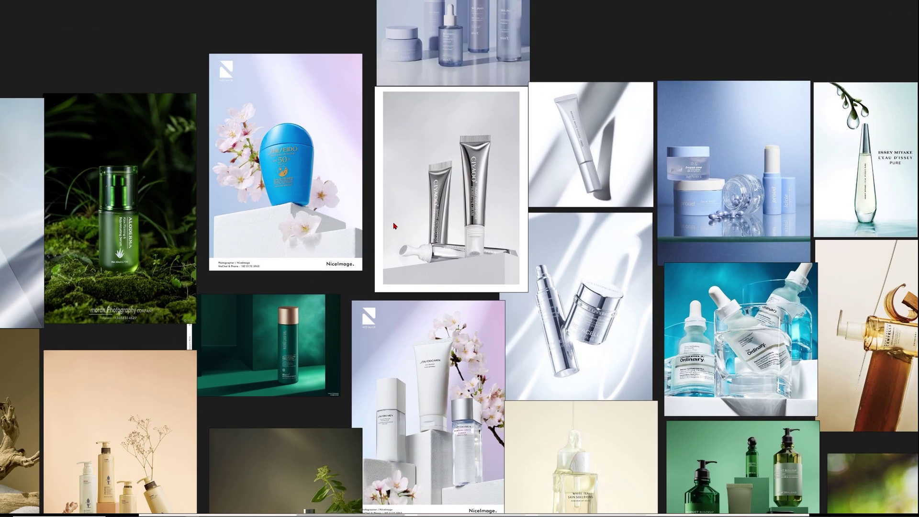
middle_drag(607, 230, 314, 174)
middle_drag(688, 349, 503, 255)
middle_drag(192, 309, 729, 282)
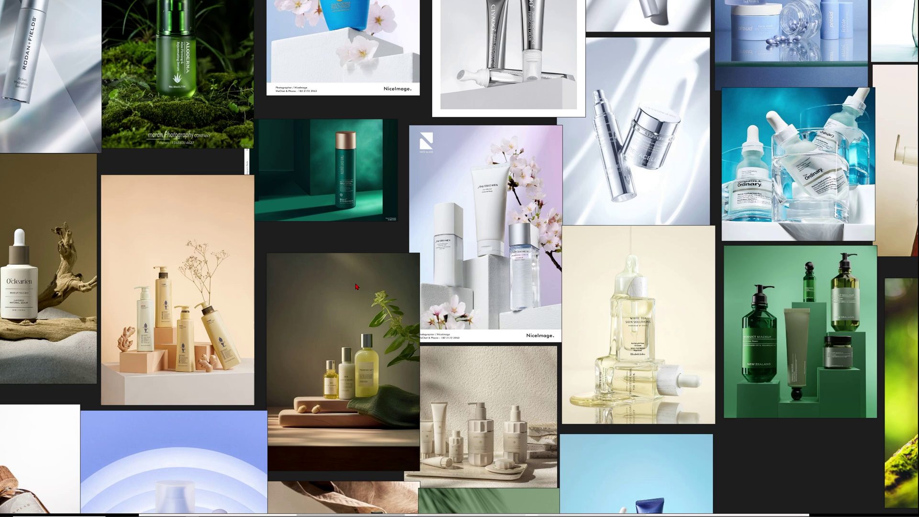
Examine the reference clusters of cosmetic bottles with liquid splashes and creamy swirls.
scroll(340, 285, down, 2)
middle_drag(228, 283, 466, 266)
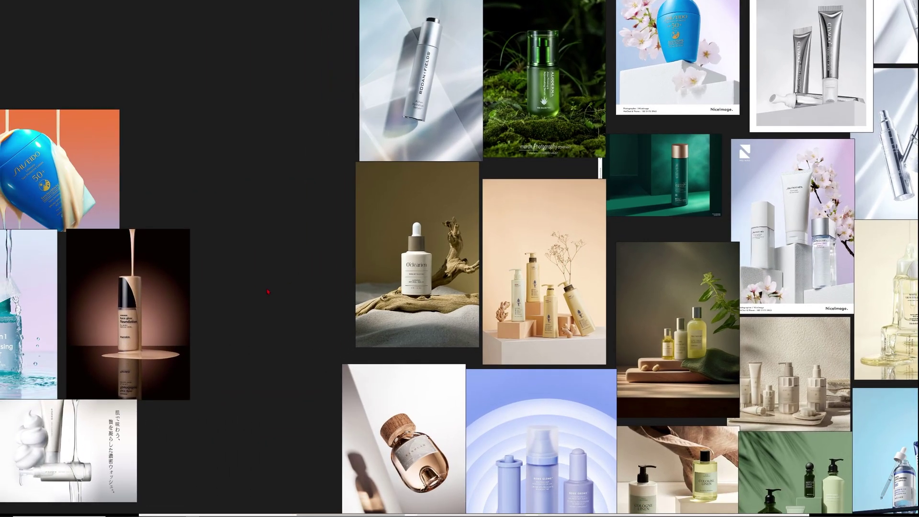
middle_drag(262, 288, 411, 263)
scroll(413, 265, down, 2)
middle_drag(226, 294, 613, 284)
scroll(297, 281, up, 2)
middle_drag(278, 154, 310, 190)
scroll(317, 192, up, 2)
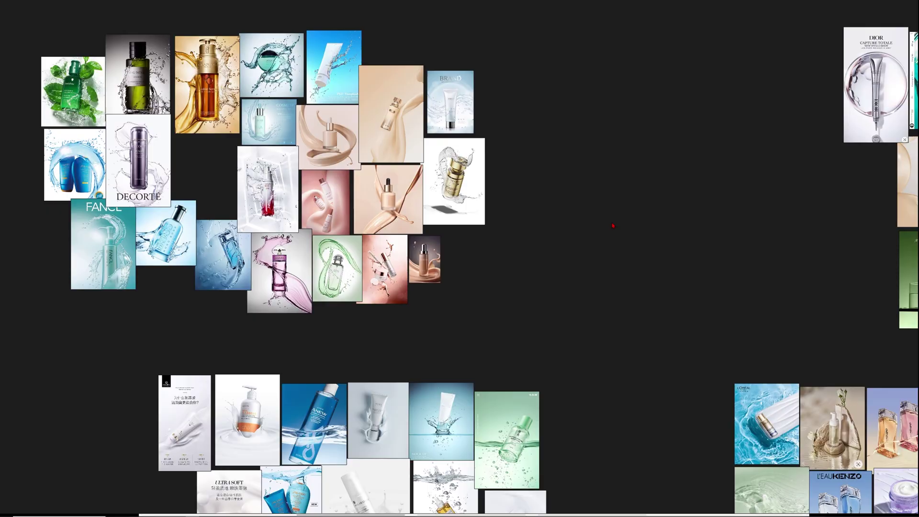
Examine the reference photos of cosmetic bottles combined with bubbles, droplets and liquid puddles.
scroll(374, 209, right, 10)
ctrl+scroll(569, 107, up, 3)
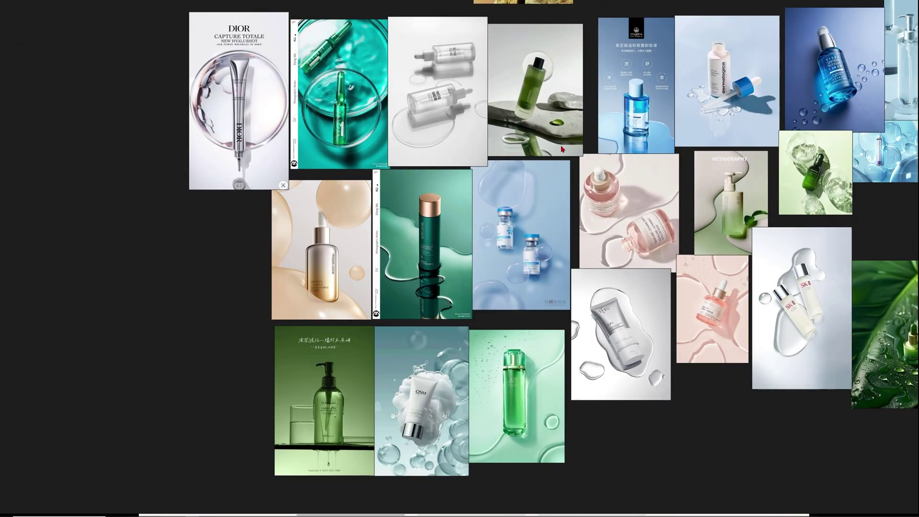
ctrl+scroll(491, 144, up, 3)
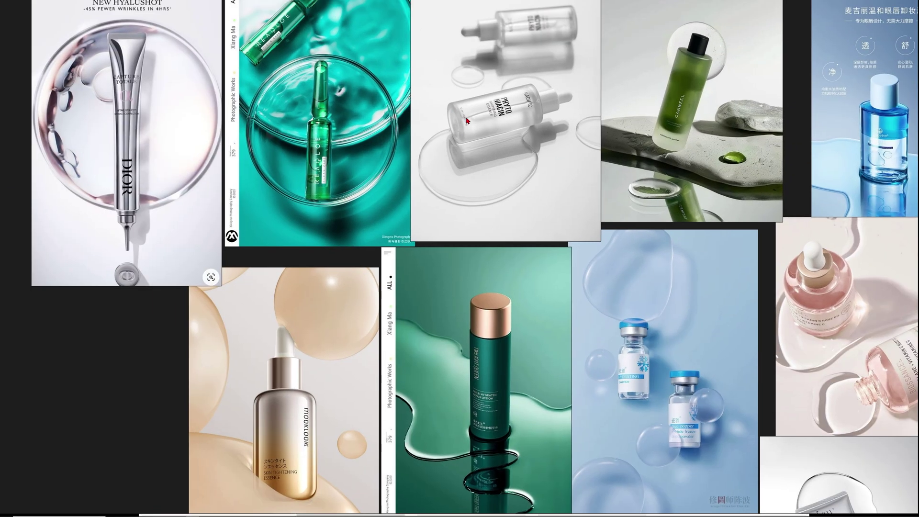
middle_drag(468, 120, 563, 173)
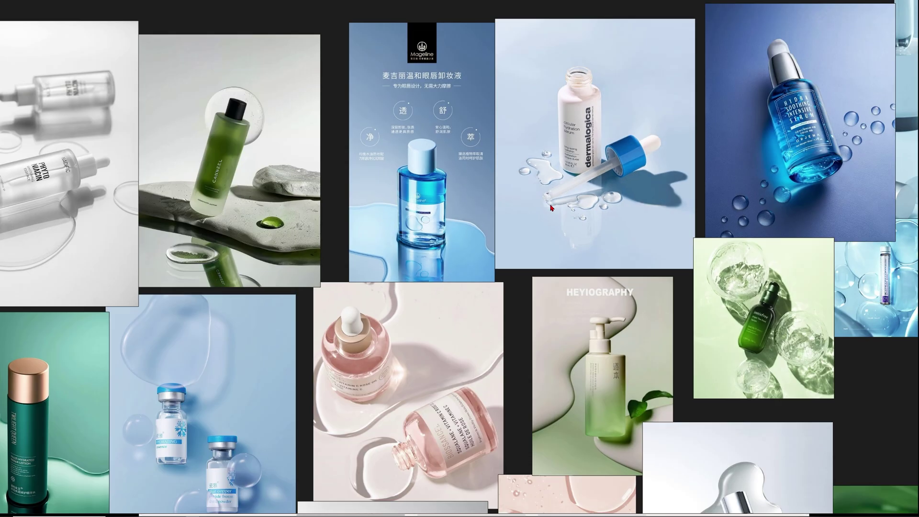
middle_drag(548, 349, 481, 192)
ctrl+scroll(672, 159, down, 10)
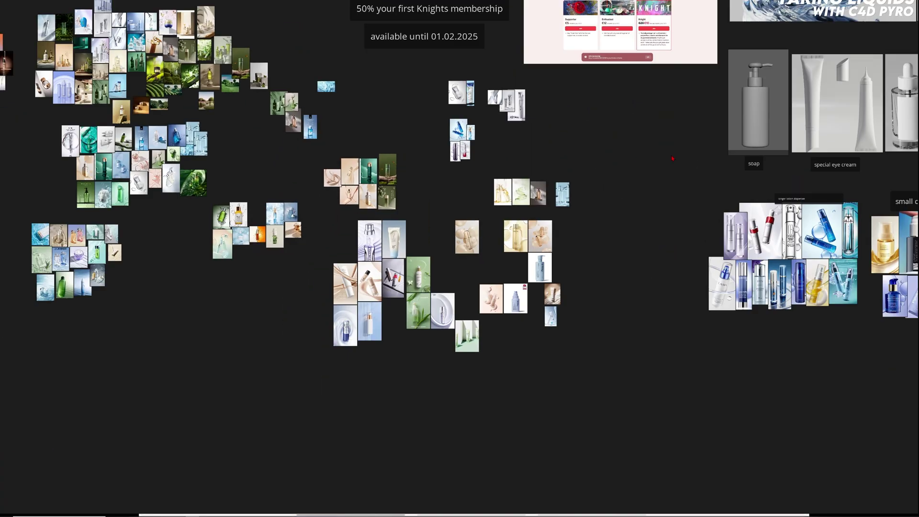
Examine the soap, special eye cream, serum and facial cream model renders and select all four images.
middle_drag(673, 159, 290, 308)
scroll(607, 262, up, 3)
middle_drag(312, 190, 428, 182)
middle_drag(274, 121, 180, 104)
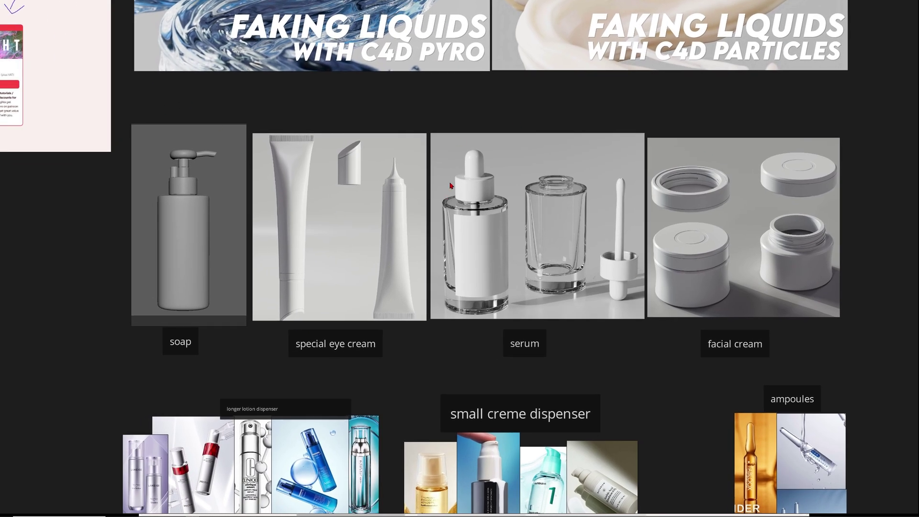
middle_drag(436, 274, 535, 229)
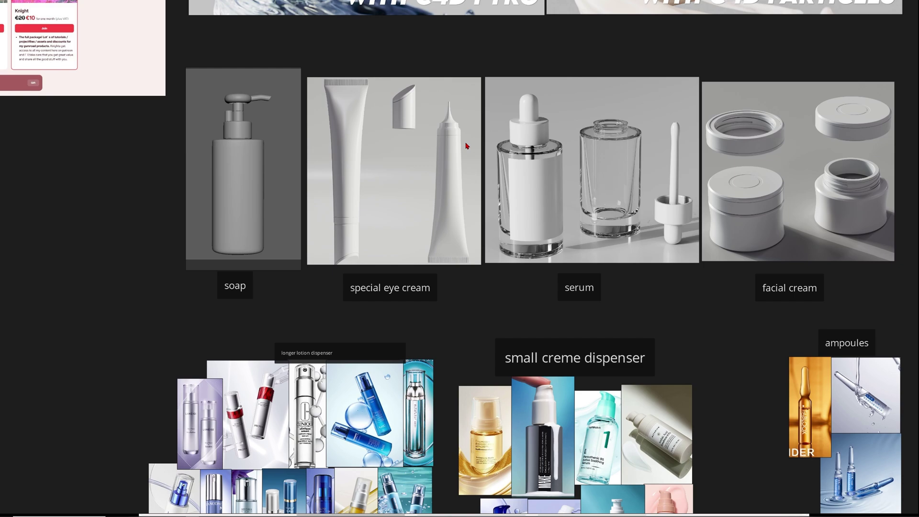
scroll(437, 204, down, 3)
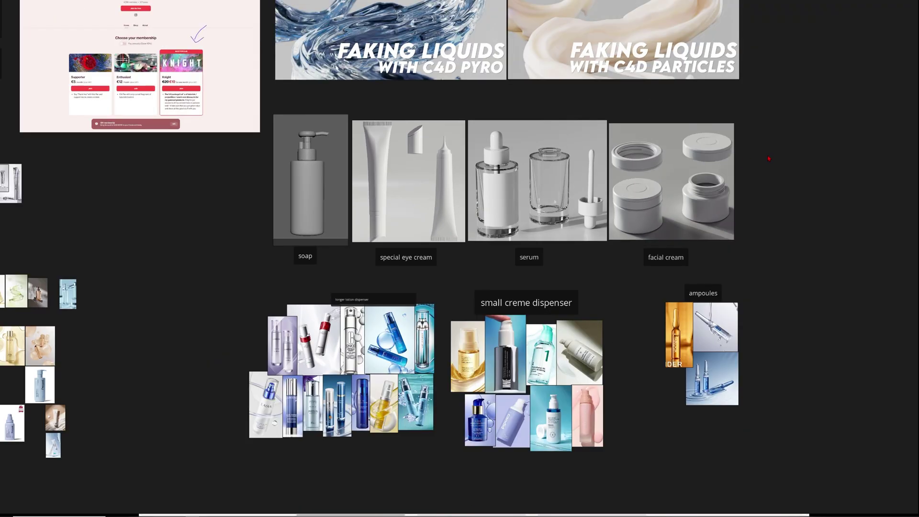
drag(776, 154, 297, 203)
middle_drag(386, 217, 521, 272)
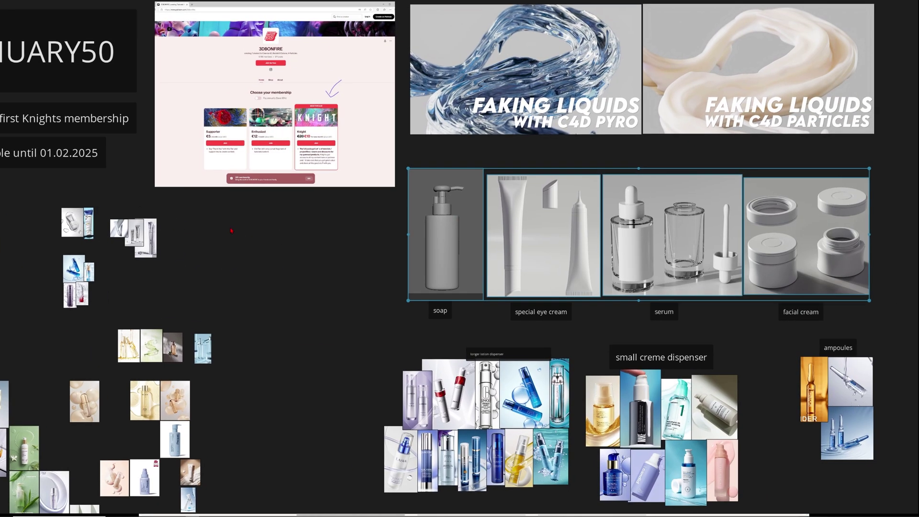
Examine the Knight tier in the 3DBONFIRE membership page screenshot.
middle_drag(231, 230, 505, 410)
scroll(538, 293, up, 3)
scroll(594, 244, up, 4)
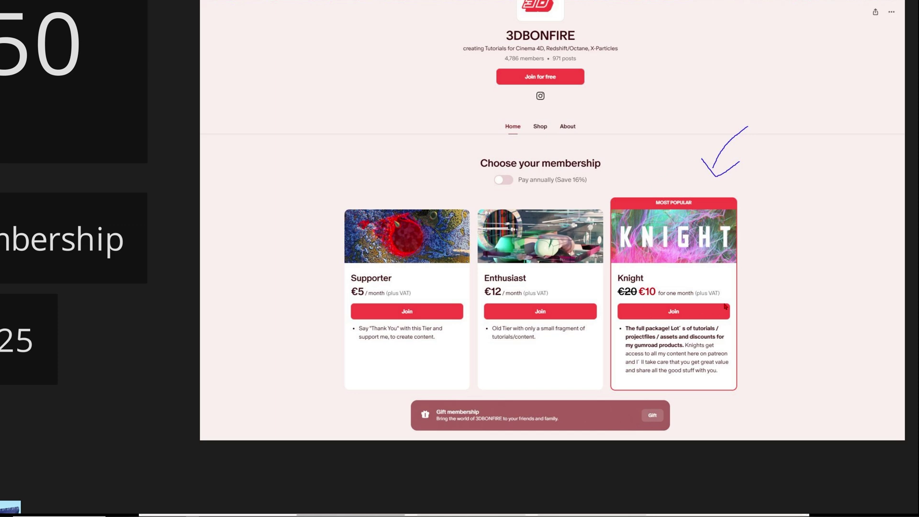
scroll(660, 314, down, 1)
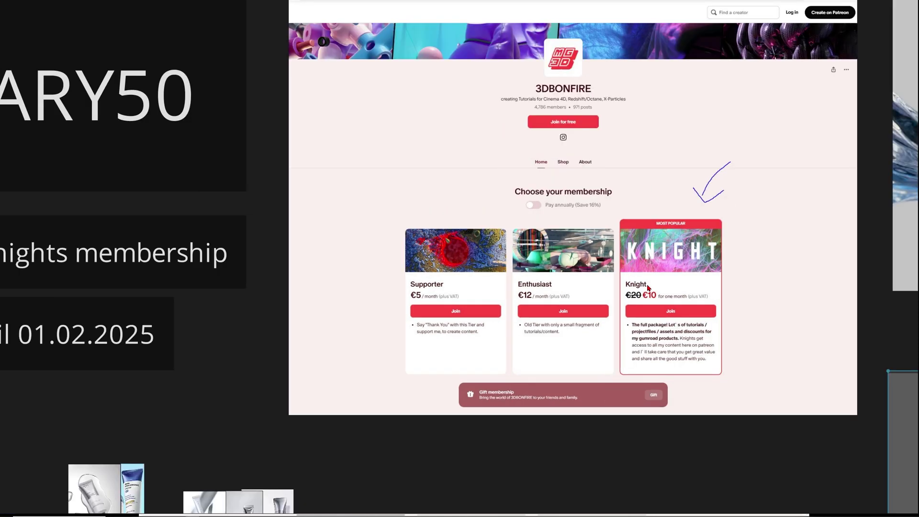
middle_drag(648, 288, 638, 281)
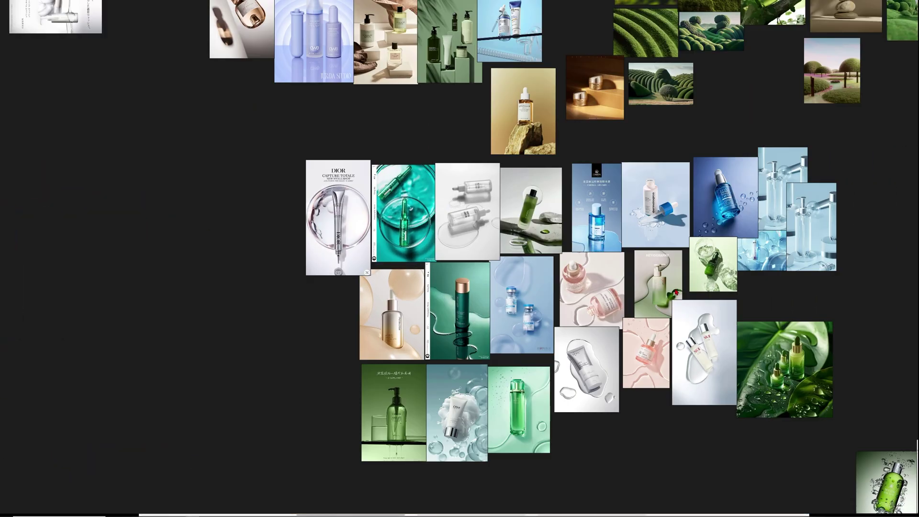
Examine the JANUARY50 discount notes together with the Patreon membership screenshot.
scroll(676, 291, up, 4)
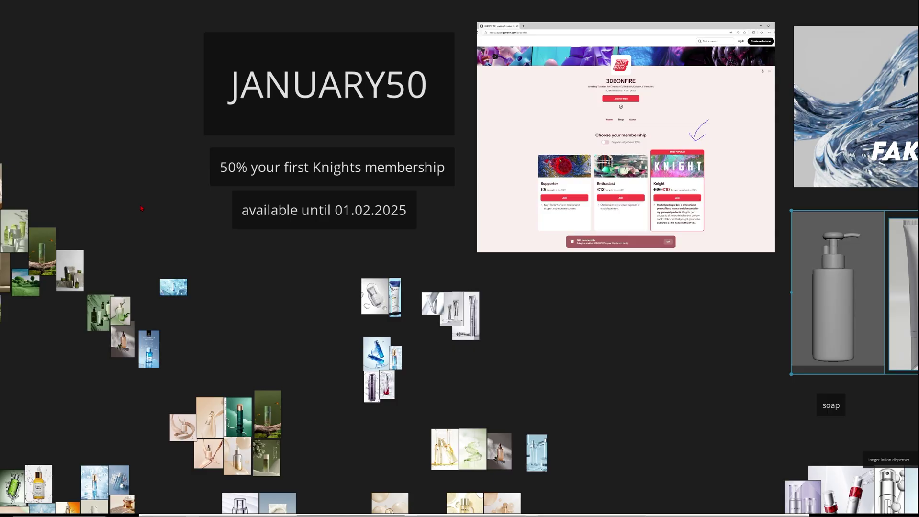
middle_drag(131, 205, 230, 209)
middle_drag(770, 256, 610, 291)
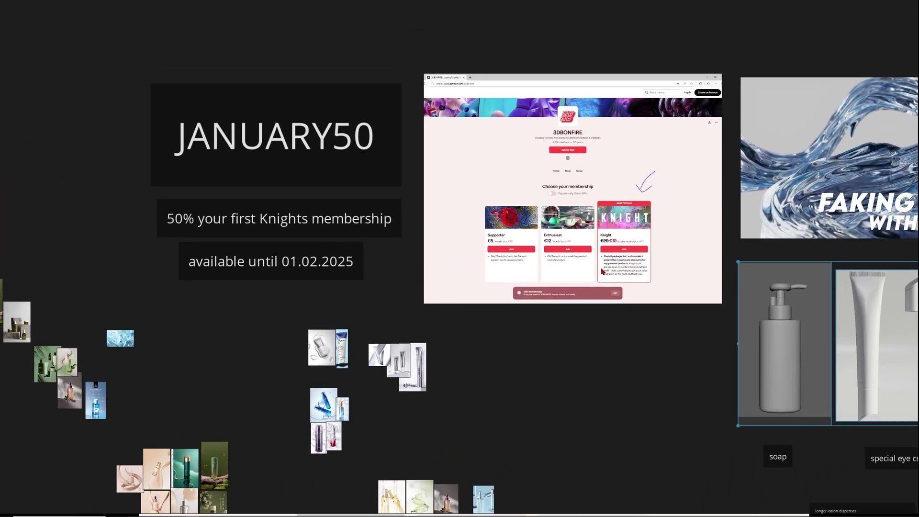
scroll(601, 266, up, 4)
scroll(535, 68, down, 2)
middle_drag(380, 38, 533, 181)
scroll(555, 178, up, 1)
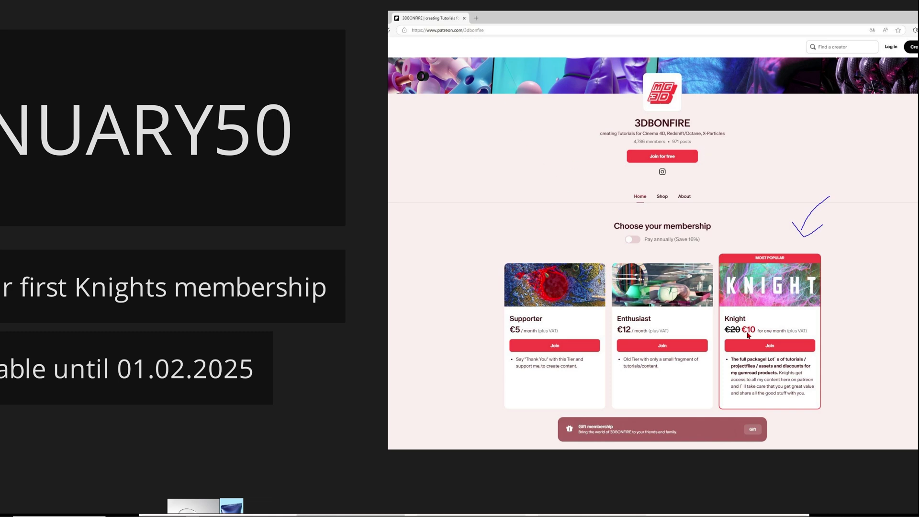
scroll(550, 326, down, 3)
Shift the "available until 01.02.2025" note slightly to the right beneath the Knights membership note.
click(421, 170)
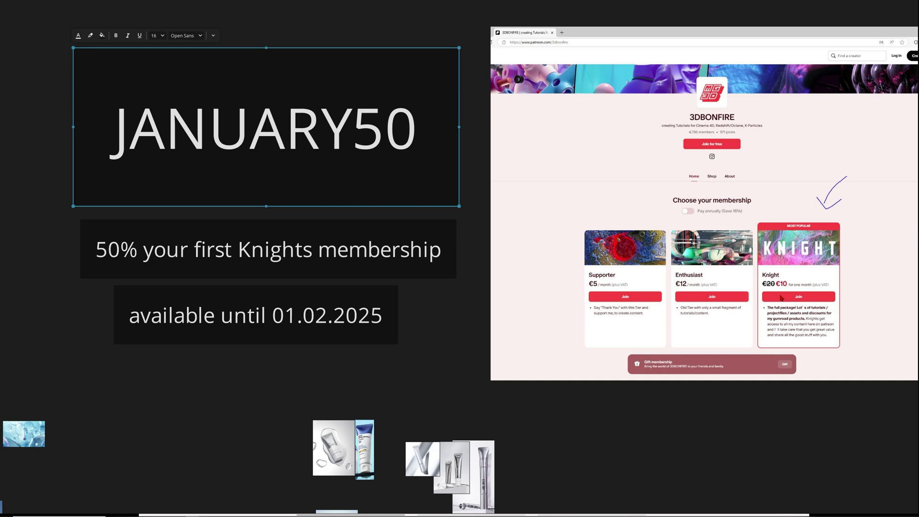
middle_drag(795, 313, 779, 310)
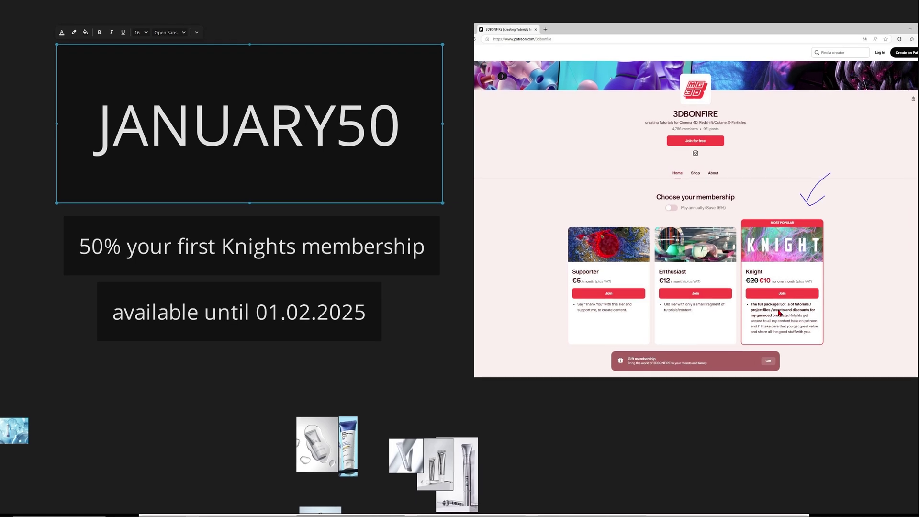
drag(279, 318, 319, 317)
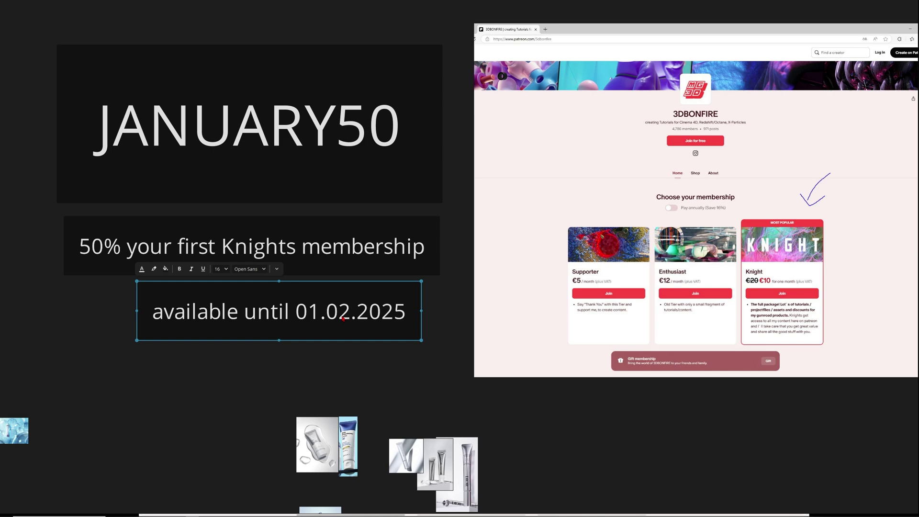
Select the two "Faking Liquids" thumbnails, C4D Pyro and C4D Particles, and nudge them slightly on the board.
scroll(343, 318, down, 3)
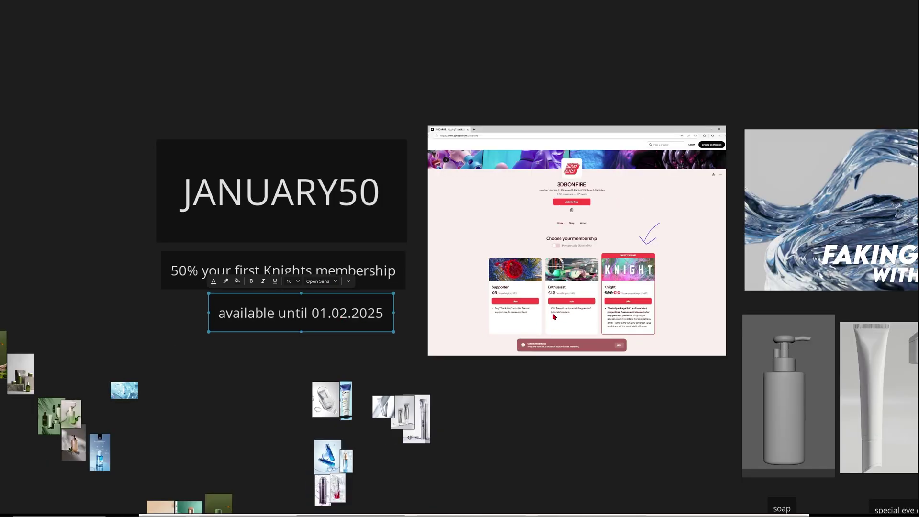
scroll(693, 251, right, 10)
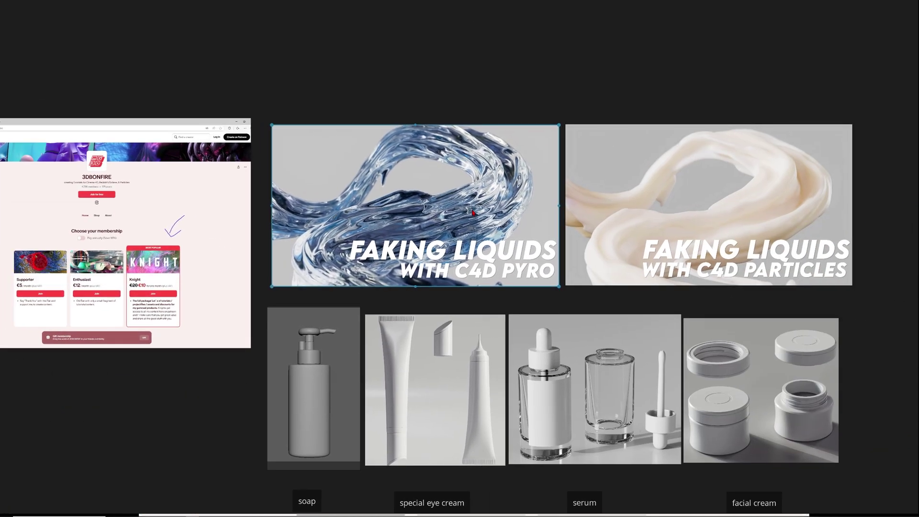
drag(466, 62, 631, 186)
mouse_move(481, 254)
mouse_down()
mouse_move(490, 243)
mouse_move(476, 253)
mouse_up()
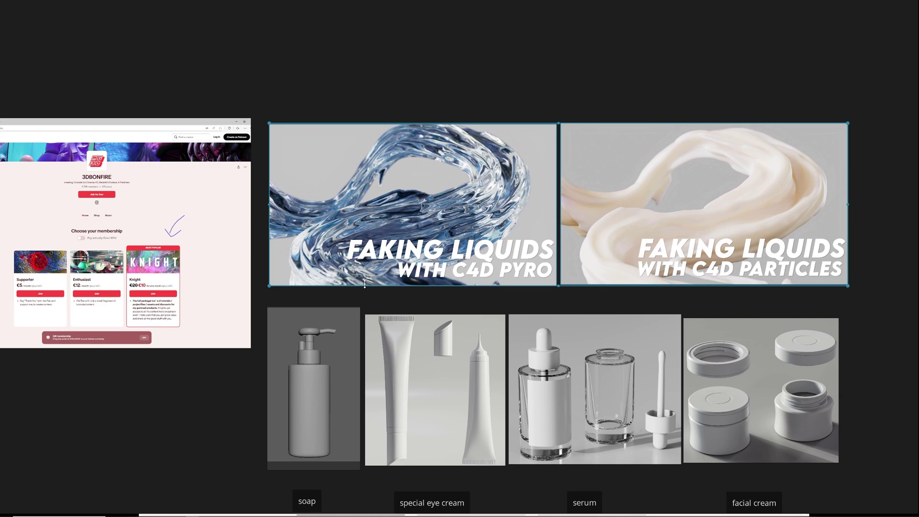
Switch to Cinema 4D and delete all objects from the existing scene.
scroll(365, 284, down, 3)
middle_drag(365, 285, 759, 119)
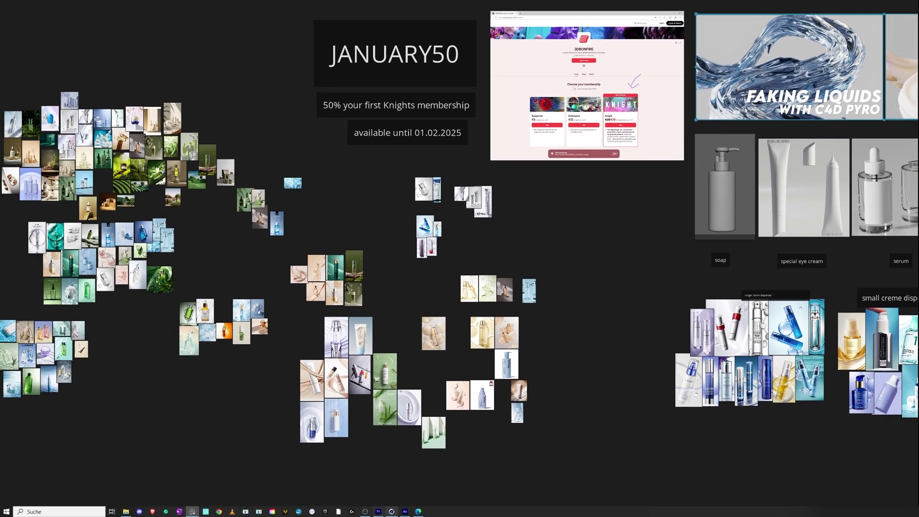
click(392, 511)
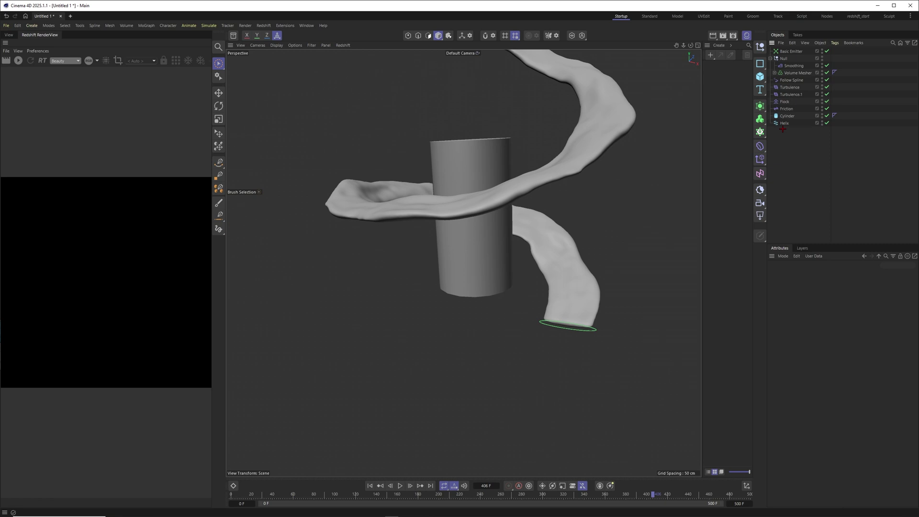
key(ctrl+a)
key(Delete)
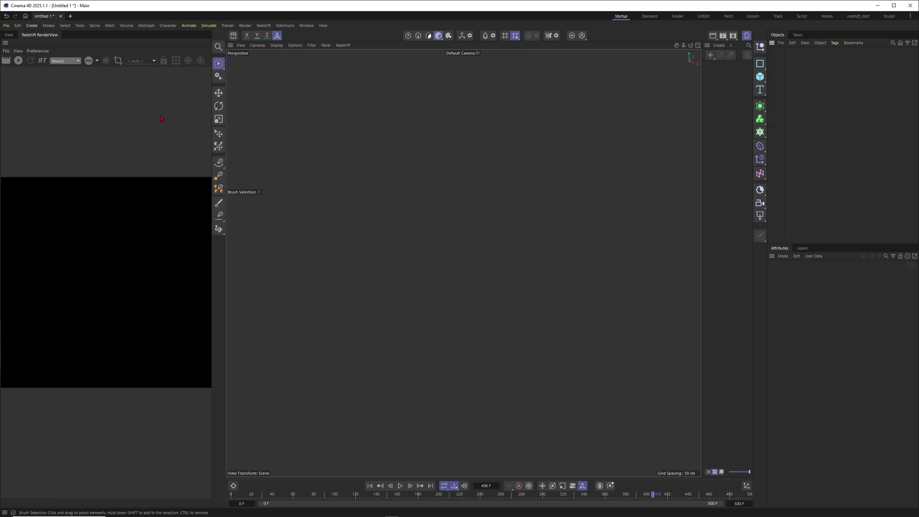
Close the Redshift RenderView and return the timeline to frame 0.
click(5, 43)
click(27, 49)
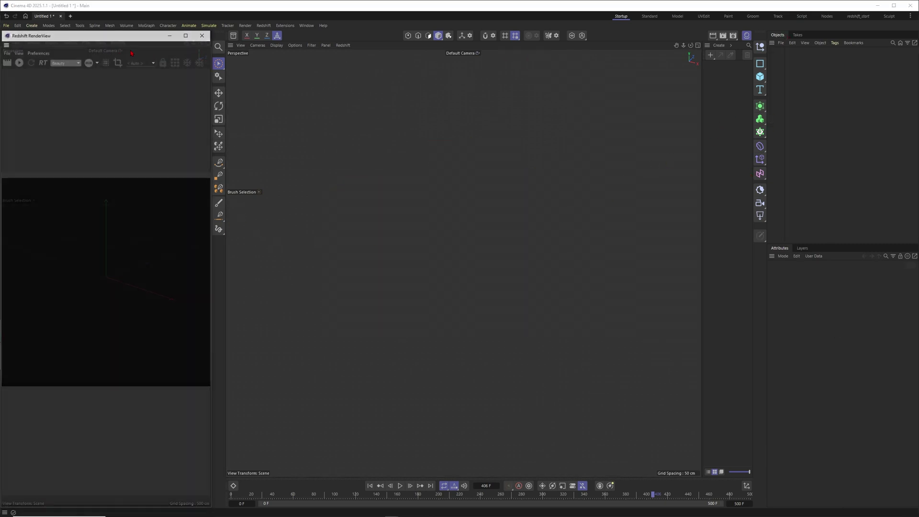
click(204, 33)
click(370, 486)
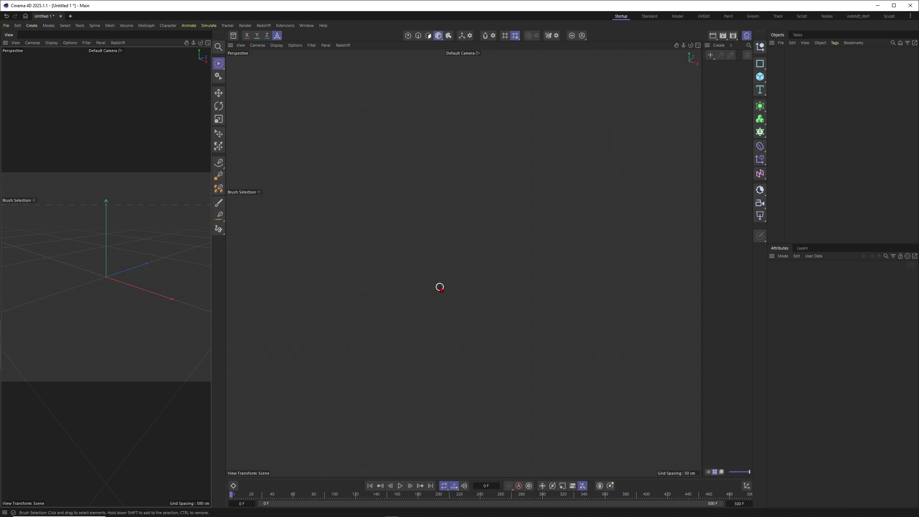
Add a plane to the empty scene and switch the viewport to shading with visible segment lines.
click(760, 76)
click(790, 101)
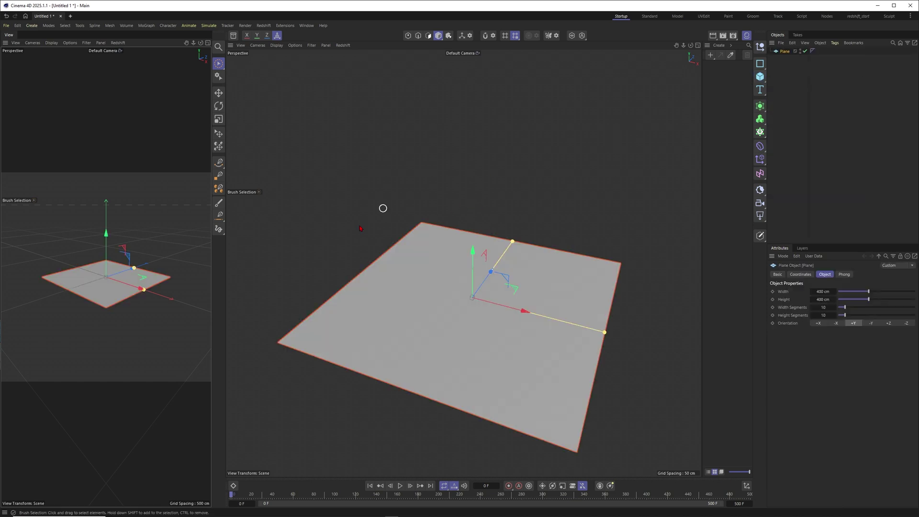
mouse_move(472, 325)
alt+mouse_down()
mouse_move(481, 308)
mouse_move(458, 325)
alt+mouse_up()
key(n)
key(b)
scroll(485, 319, down, 3)
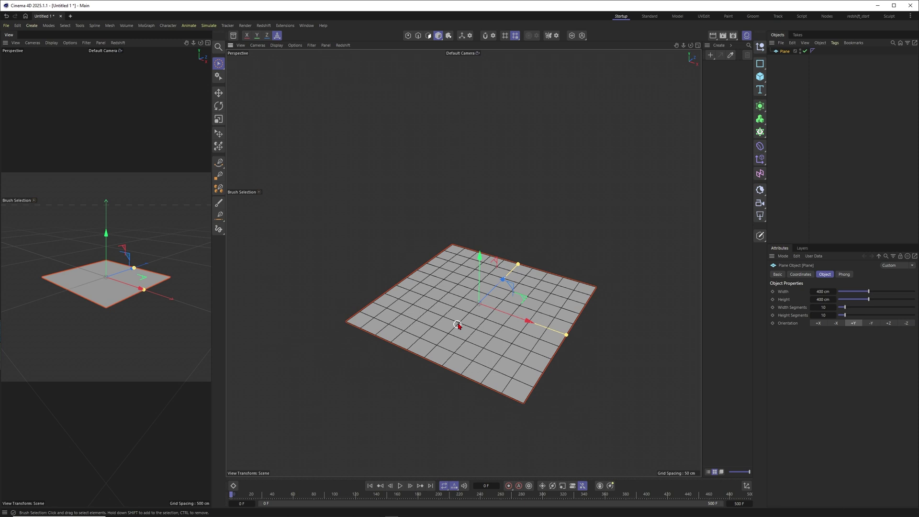
scroll(470, 321, up, 3)
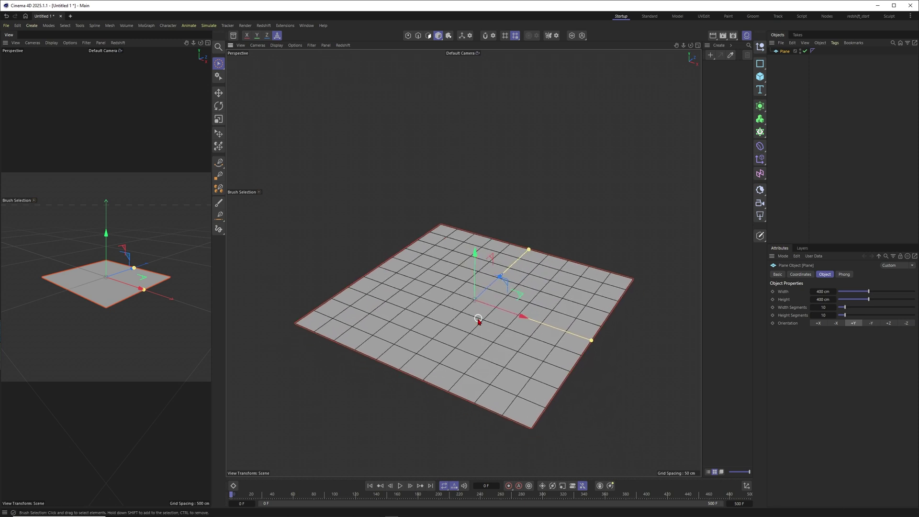
alt+middle_drag(486, 337, 479, 311)
scroll(465, 294, up, 3)
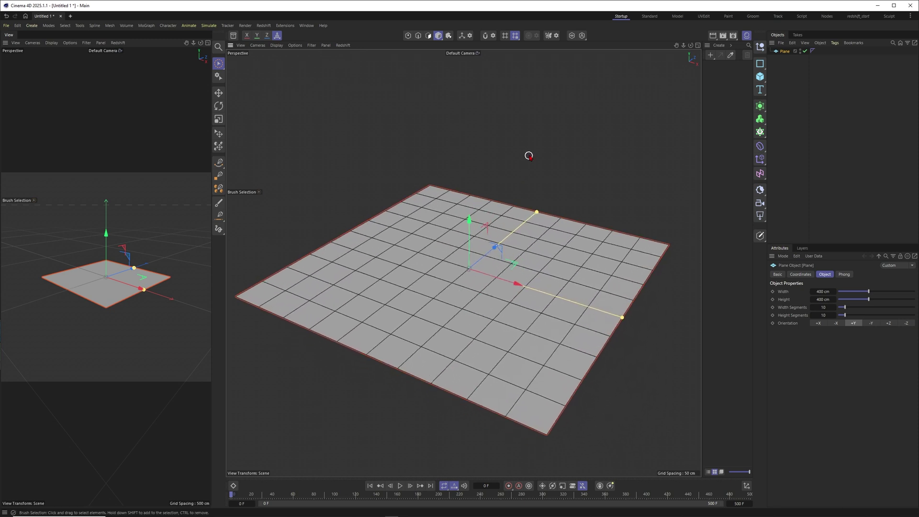
scroll(463, 283, up, 1)
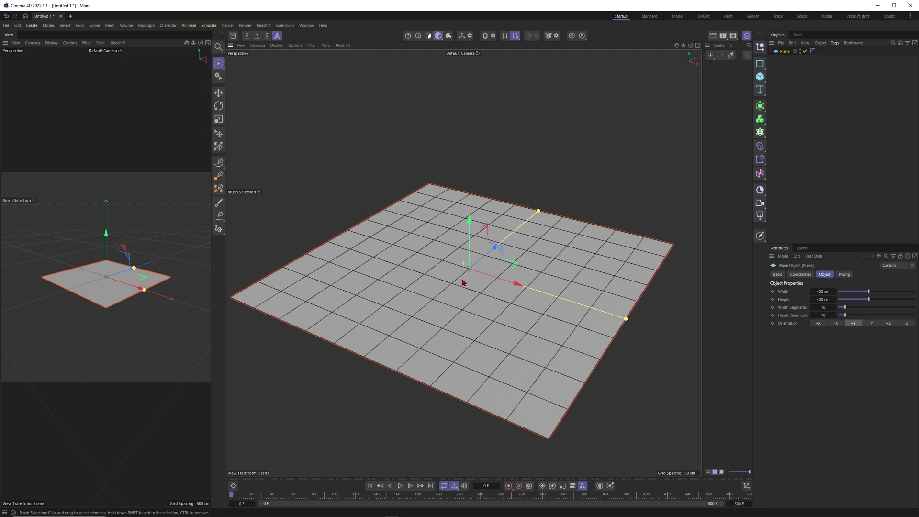
scroll(483, 275, up, 2)
scroll(480, 311, up, 2)
scroll(493, 316, up, 1)
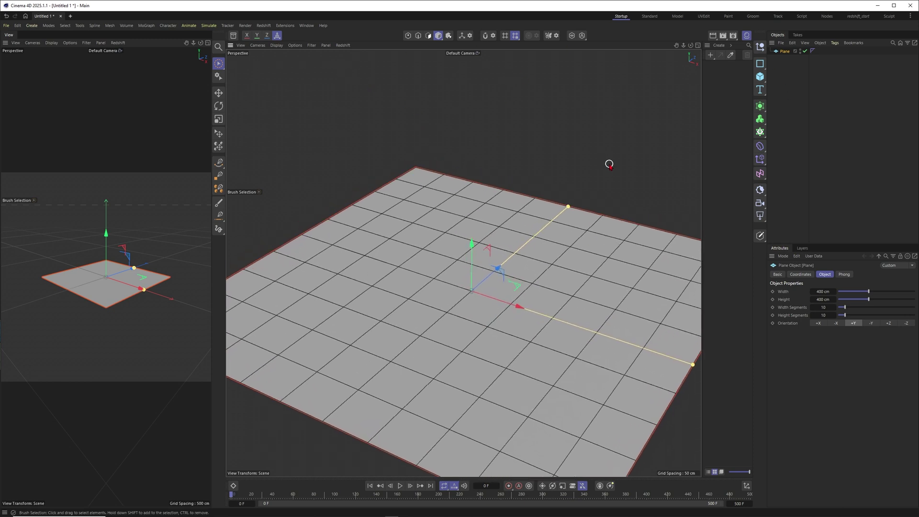
click(609, 164)
scroll(490, 277, down, 4)
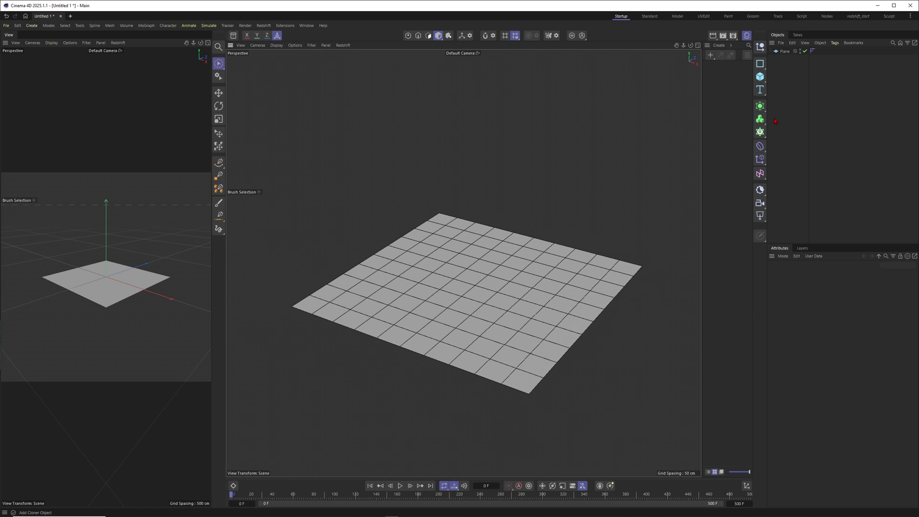
Add a cylinder, narrow its radius to about 35.3 cm and set its rotation segments to 200.
click(759, 76)
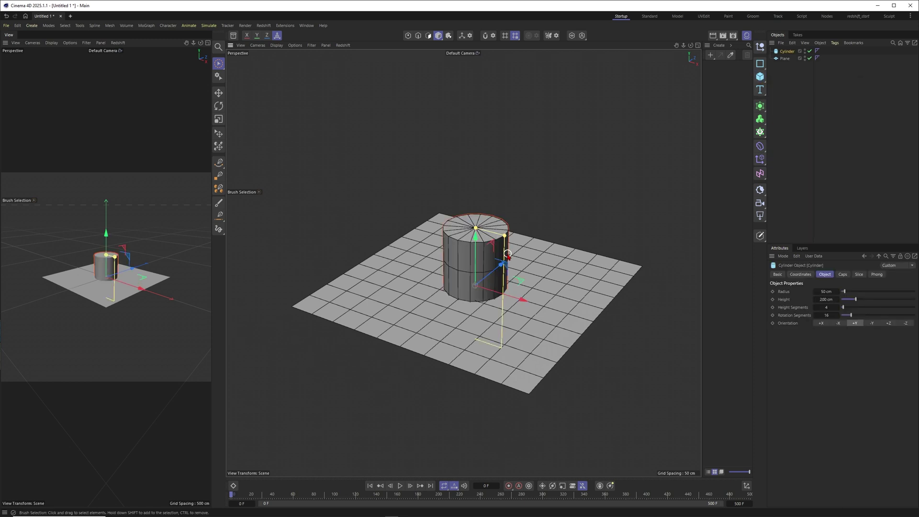
scroll(508, 255, up, 2)
drag(504, 232, 493, 229)
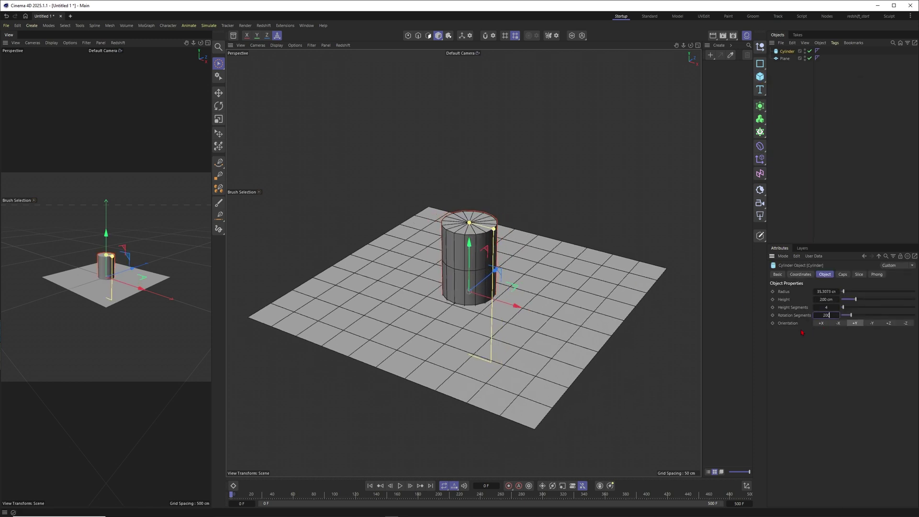
key(Return)
scroll(466, 254, up, 3)
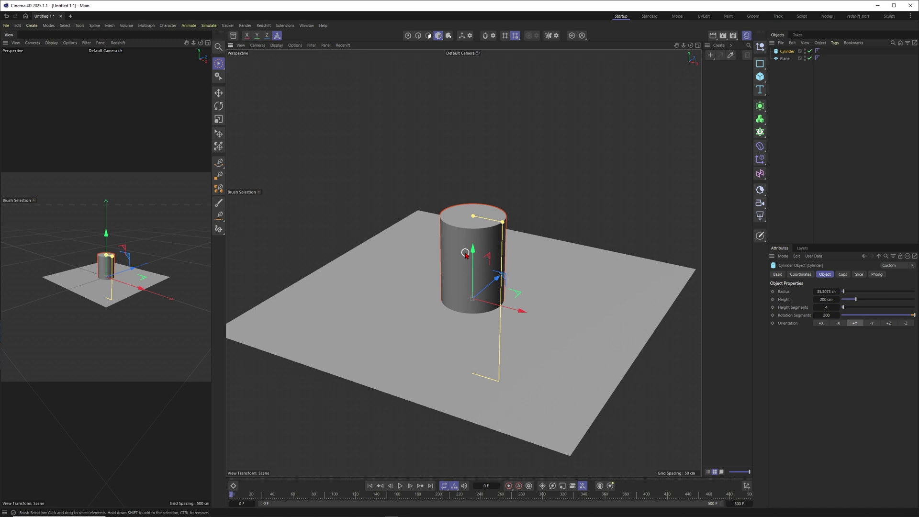
Delete the plane and shrink the cylinder to a radius of about 30 cm and a height of about 158.5 cm.
click(547, 287)
key(Delete)
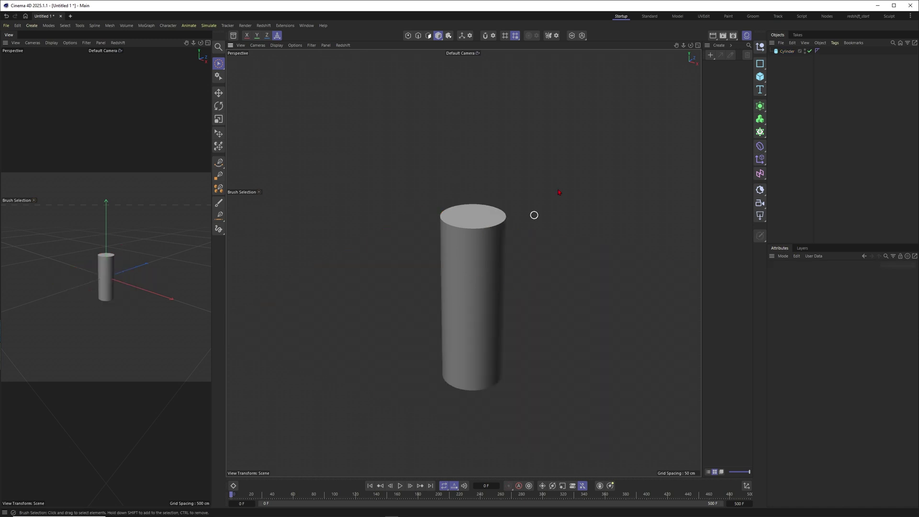
click(786, 52)
scroll(472, 236, down, 2)
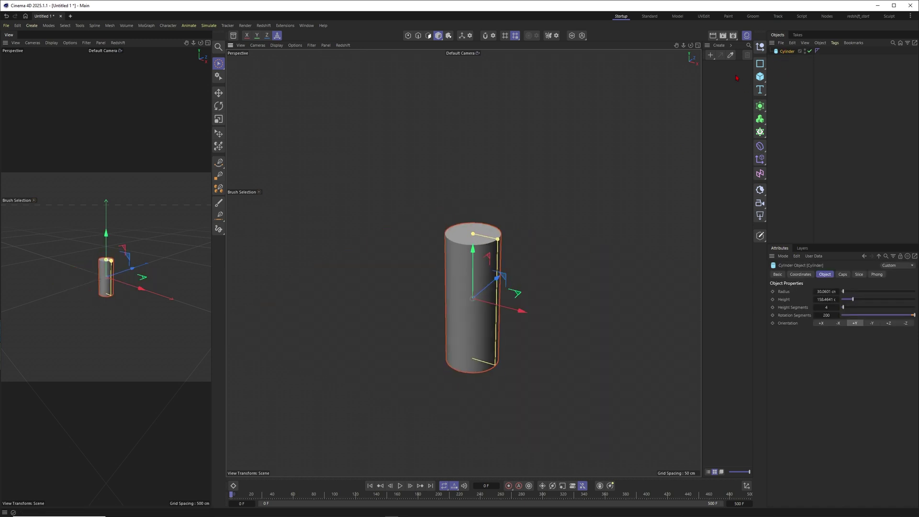
Place a 40 cm high copy of the cylinder on top as a cap, with 1.5 cm fillets of 5 segments.
drag(473, 208, 479, 186)
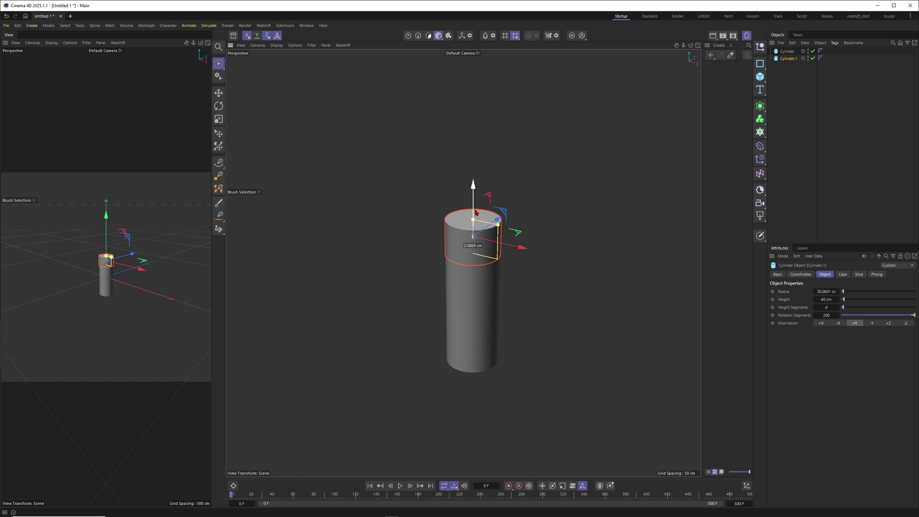
scroll(467, 222, up, 3)
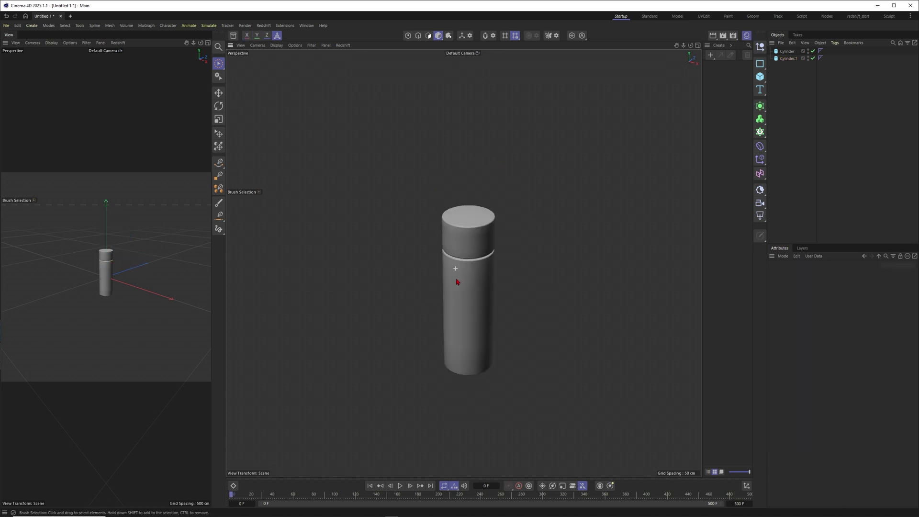
click(467, 239)
drag(469, 210, 469, 211)
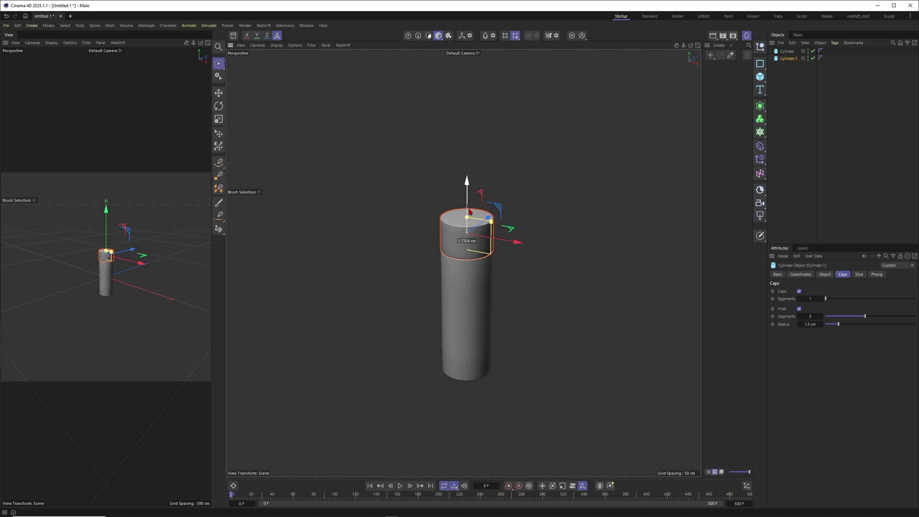
click(788, 159)
scroll(433, 258, down, 1)
alt+drag(462, 251, 465, 264)
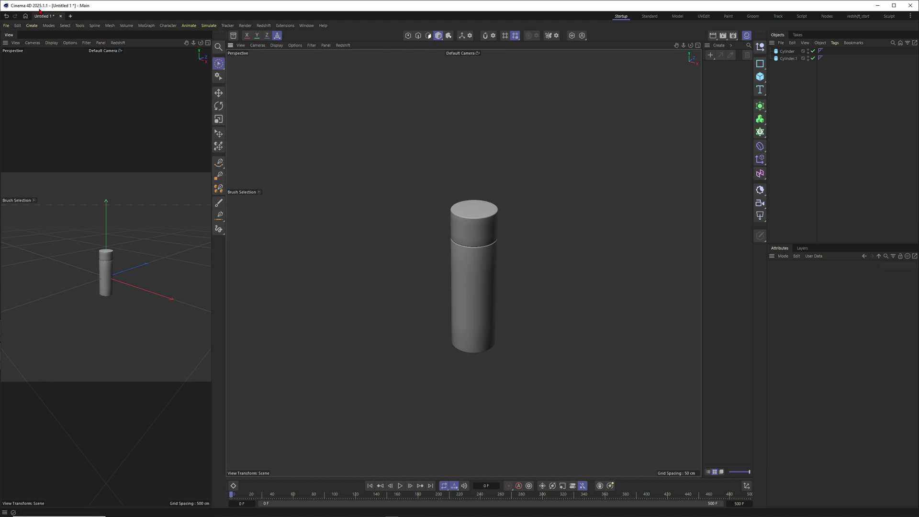
Add a Follow Spline particle modifier to the scene.
click(209, 26)
mouse_move(220, 138)
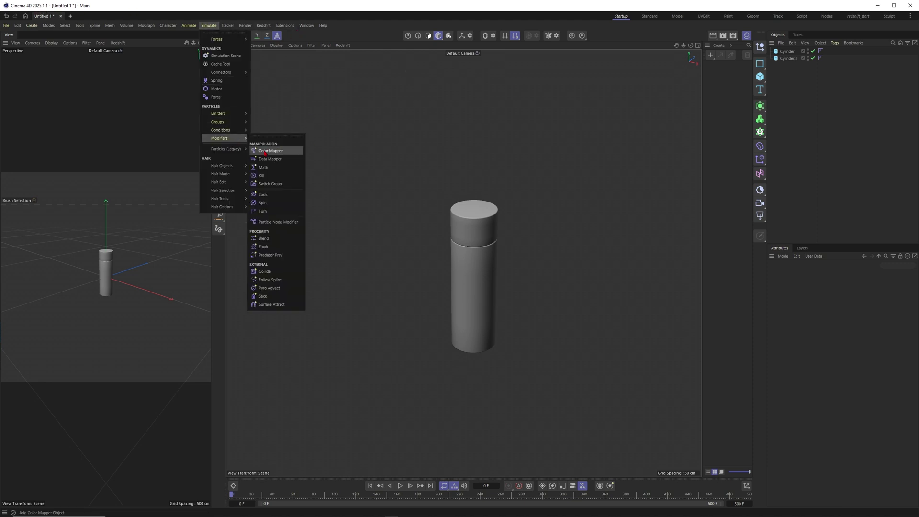
click(271, 280)
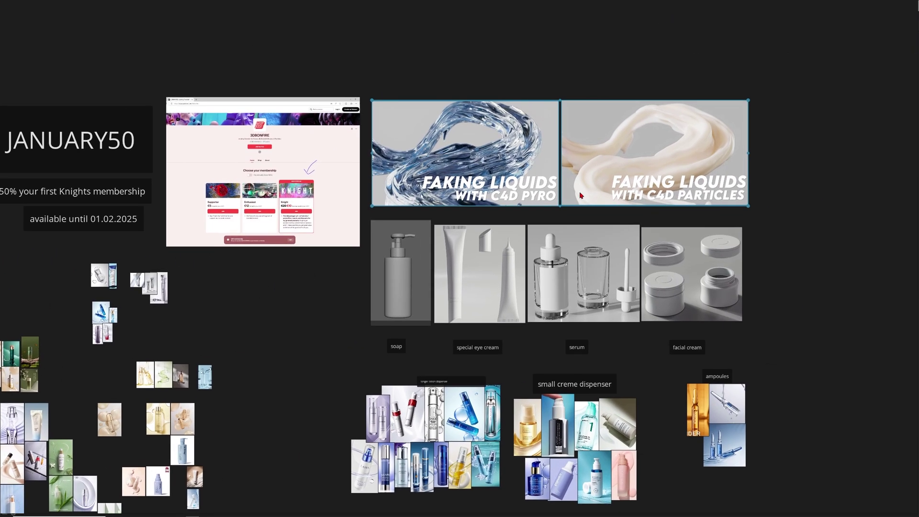
Switch to the reference board, nudge the "Faking Liquids with C4D Particles" thumbnail slightly, and return to Cinema 4D.
scroll(622, 195, up, 3)
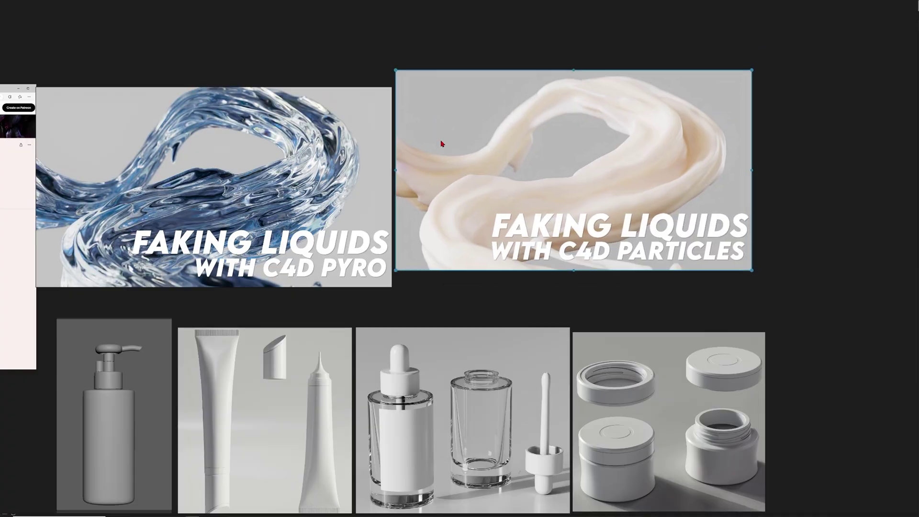
drag(441, 142, 442, 153)
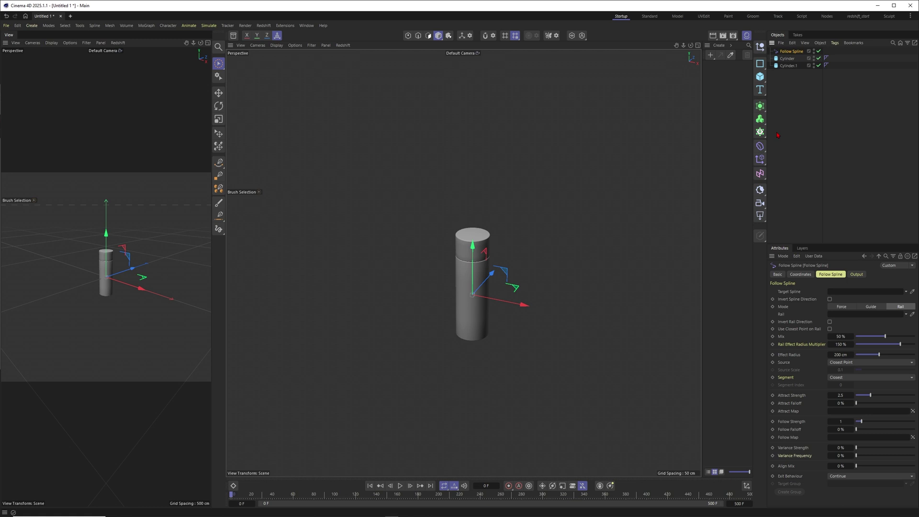
alt+drag(471, 287, 468, 236)
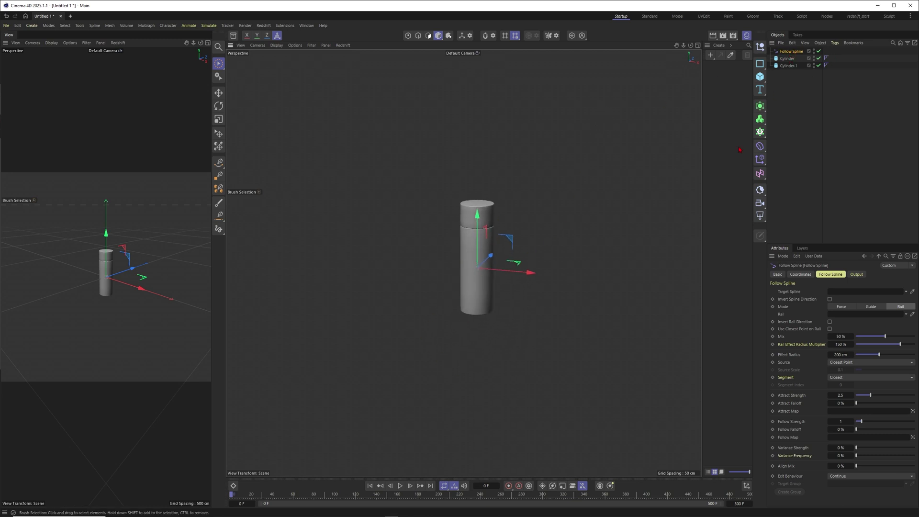
Add a helix spline around the bottle and set its plane to XZ.
click(776, 48)
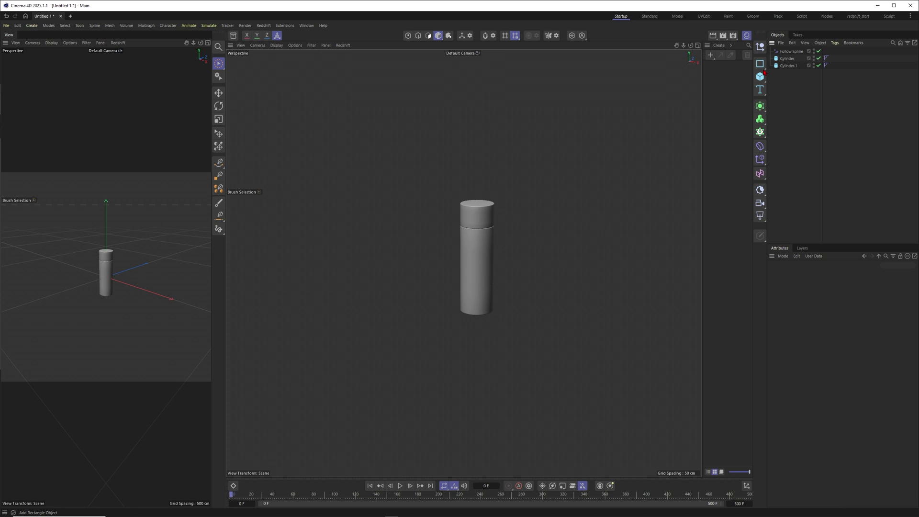
click(760, 65)
click(787, 88)
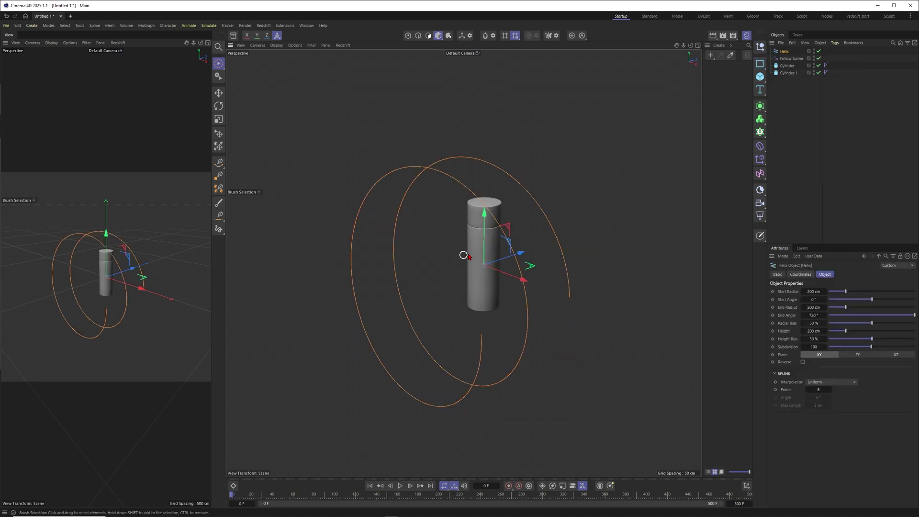
alt+drag(441, 291, 440, 295)
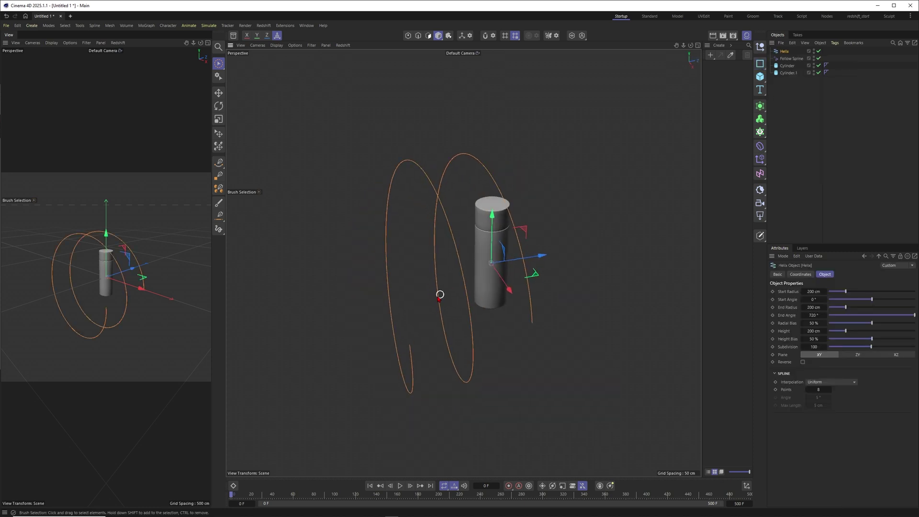
alt+drag(501, 211, 481, 230)
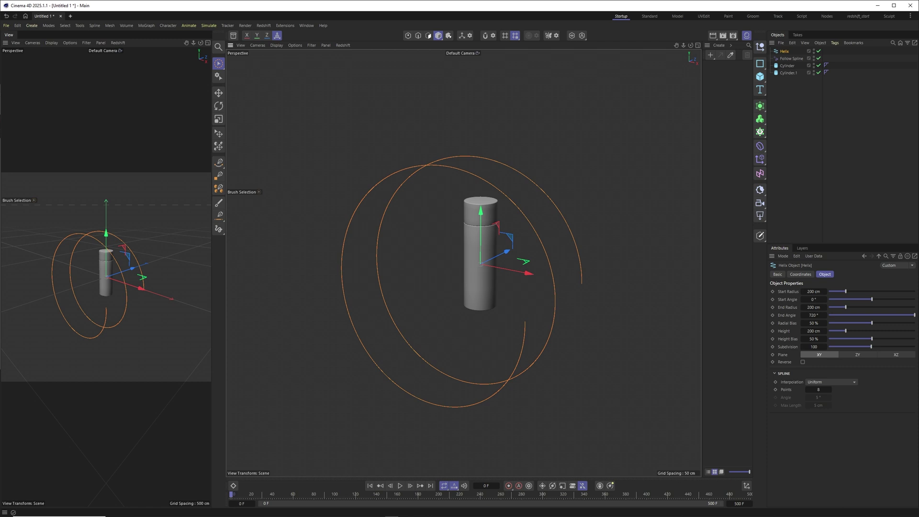
click(896, 354)
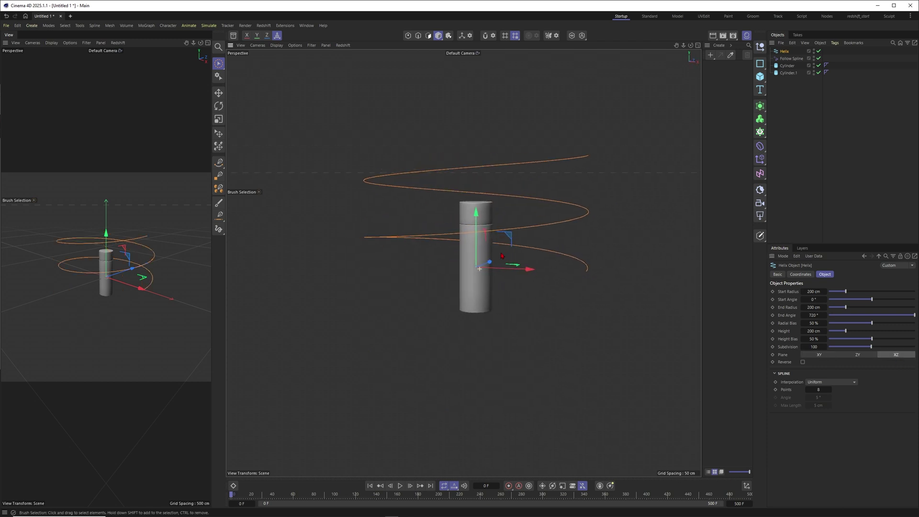
scroll(526, 336, down, 2)
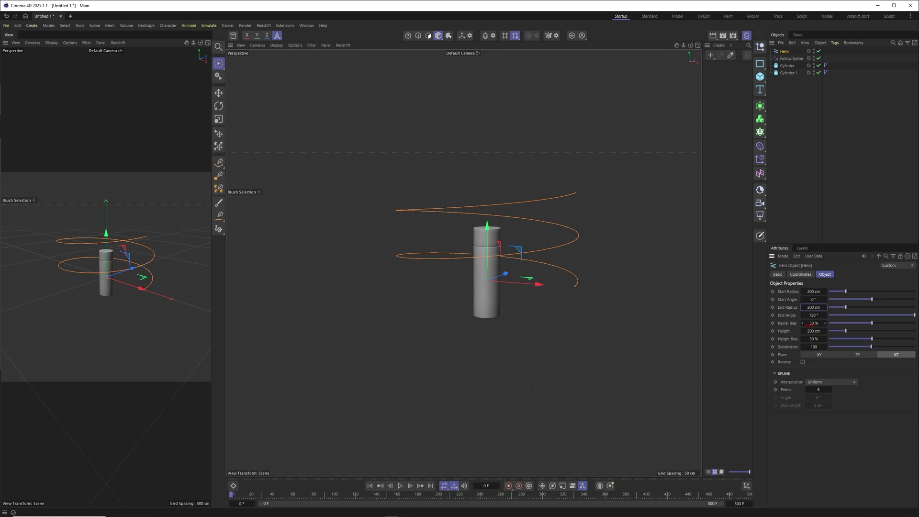
Set the helix's end angle to 413° and height to 384 cm, and lower it so it starts below the bottle.
drag(817, 318, 445, 251)
drag(814, 331, 398, 261)
drag(485, 231, 475, 296)
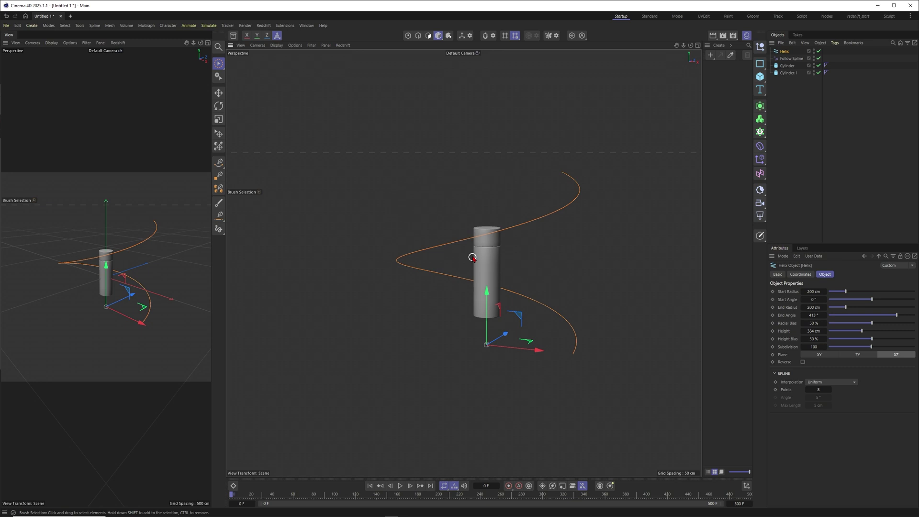
Set the helix's start radius and end radius to 150 cm.
mouse_move(474, 256)
alt+mouse_down()
mouse_move(429, 267)
mouse_move(441, 281)
mouse_move(461, 264)
alt+mouse_up()
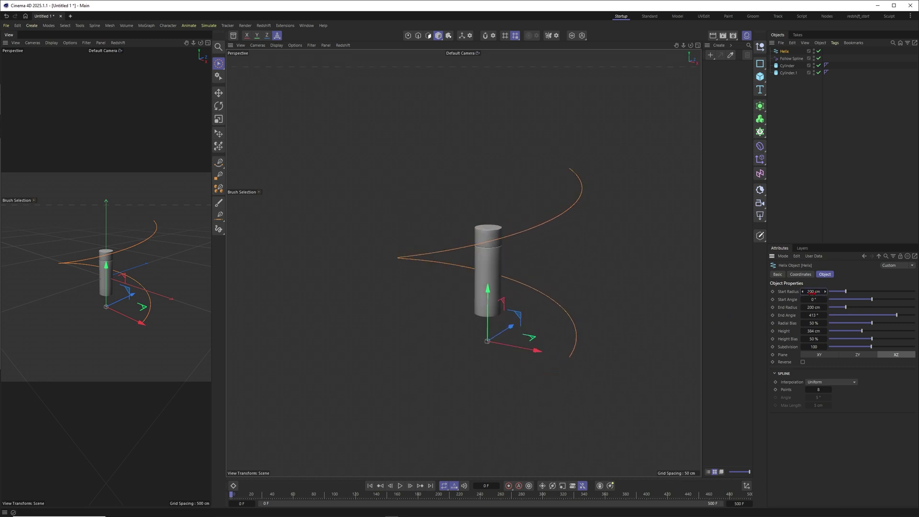
click(807, 305)
text(150)
key(Return)
alt+right_drag(480, 289, 496, 288)
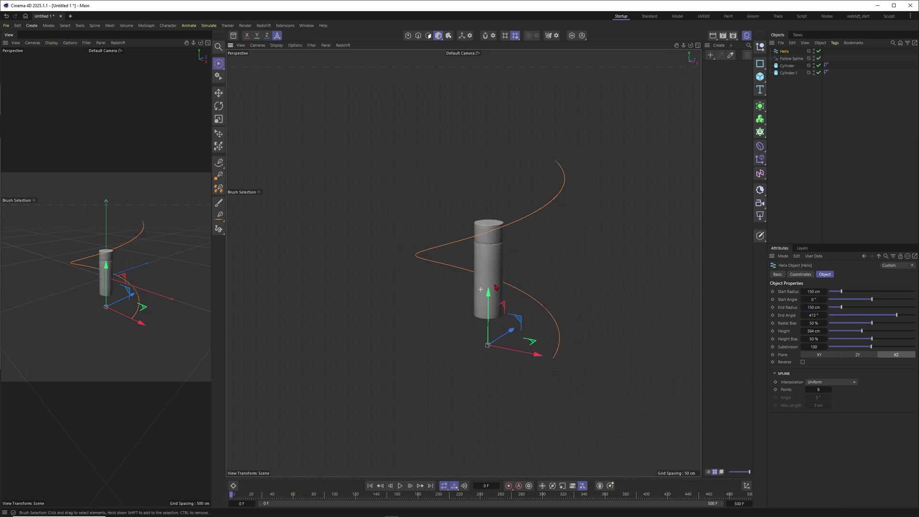
Scale up both bottle cylinders together and tilt them slightly sideways inside the helix.
drag(795, 66, 795, 65)
key(t)
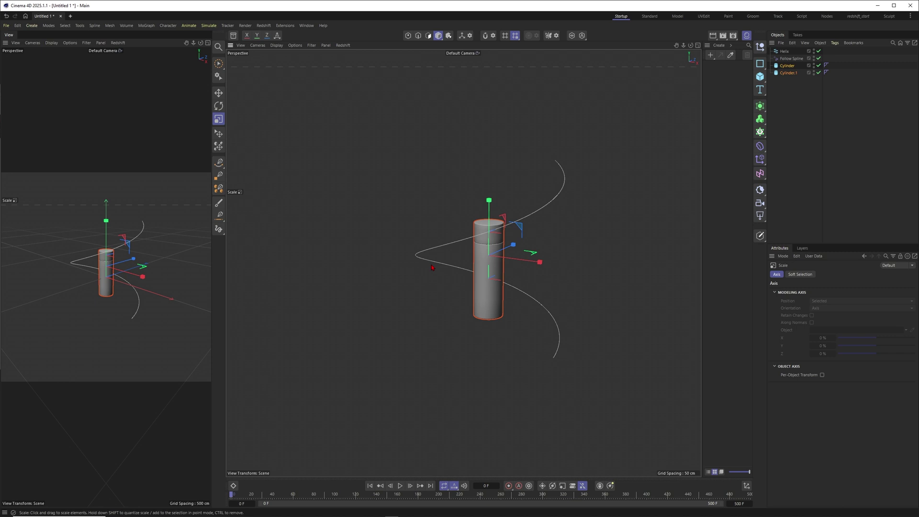
mouse_move(434, 262)
mouse_down()
mouse_move(471, 250)
mouse_move(458, 279)
mouse_move(462, 267)
mouse_up()
key(r)
key(space)
drag(493, 231, 526, 229)
click(777, 173)
mouse_move(496, 256)
alt+mouse_down()
mouse_move(390, 274)
mouse_move(474, 281)
mouse_move(502, 262)
alt+mouse_up()
scroll(504, 260, up, 1)
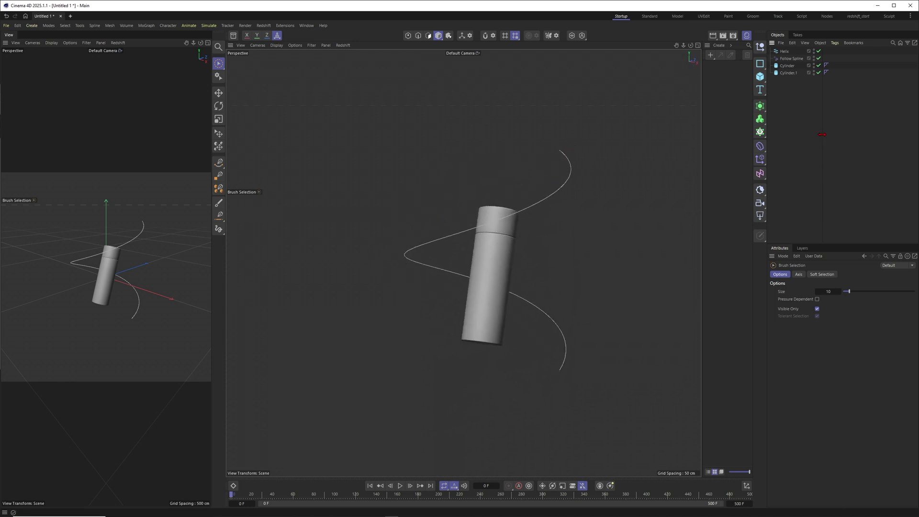
Add a Basic Emitter with a Circle shape and reduce its Y size to 32 cm.
click(209, 27)
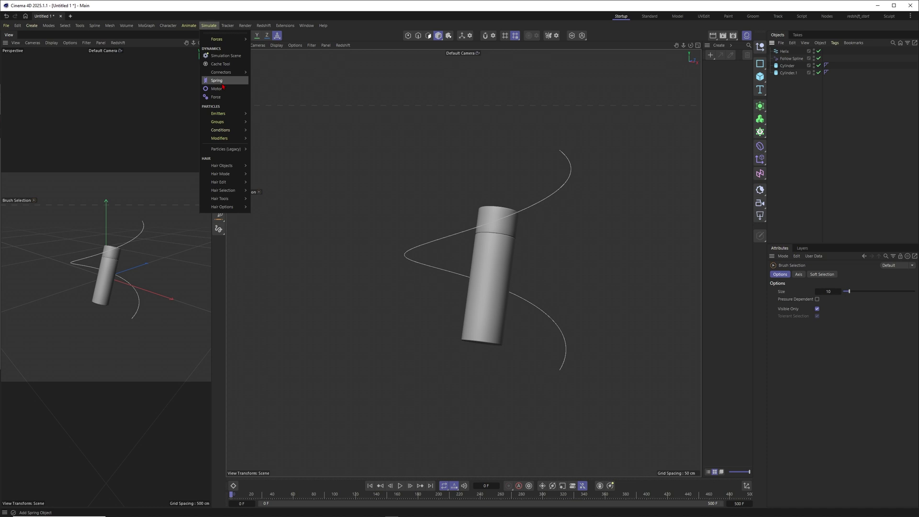
mouse_move(225, 114)
click(269, 119)
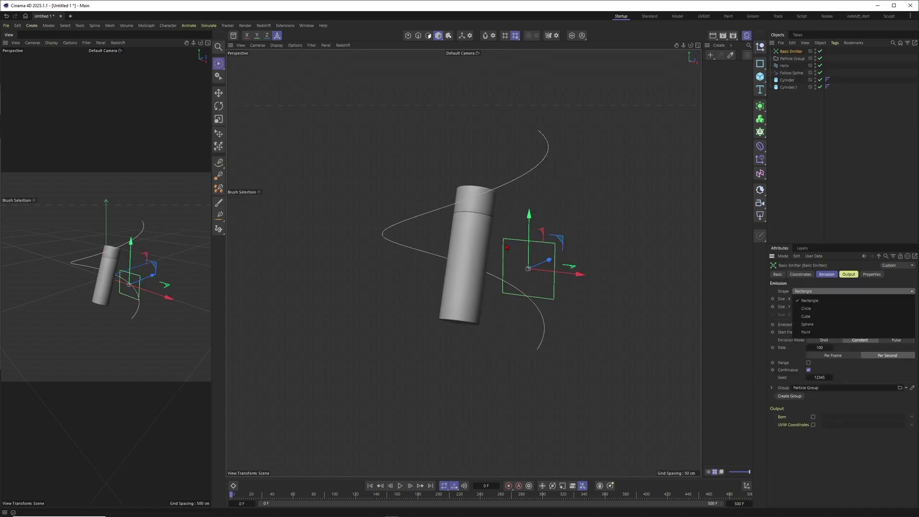
click(807, 308)
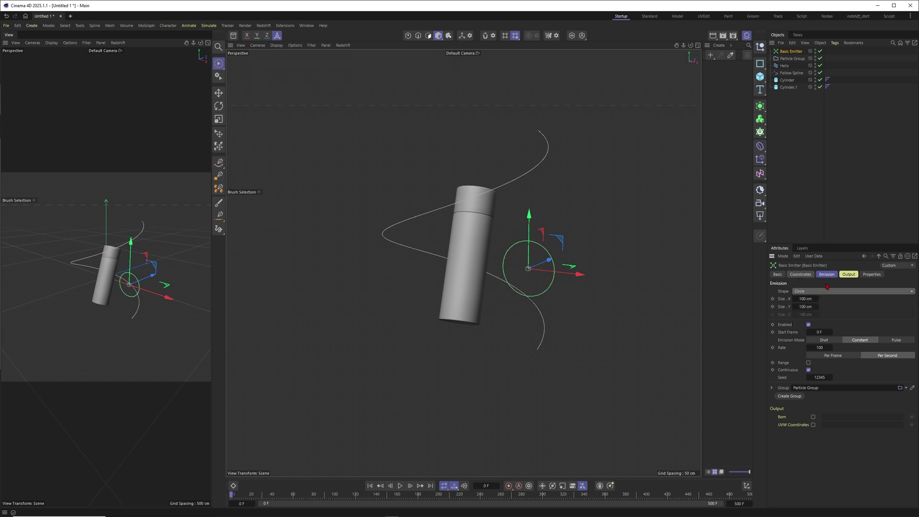
drag(805, 300, 701, 289)
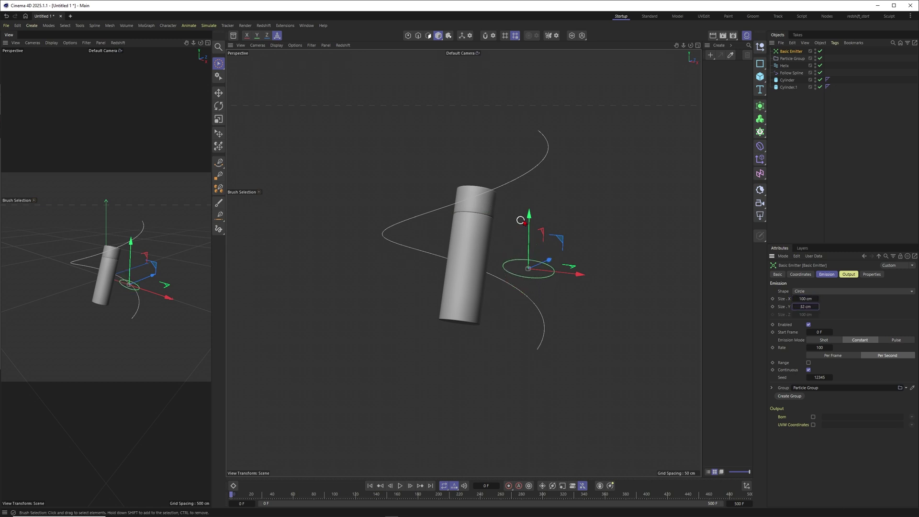
Lower the Basic Emitter to the helix's lower end and rotate it to tilt toward the spline's path.
drag(529, 218, 529, 300)
alt+drag(540, 337, 436, 315)
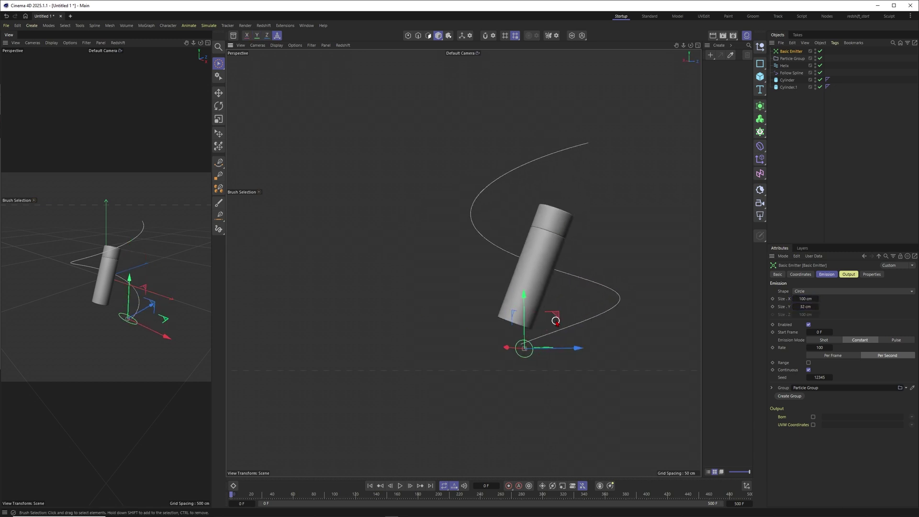
alt+drag(556, 321, 514, 336)
key(r)
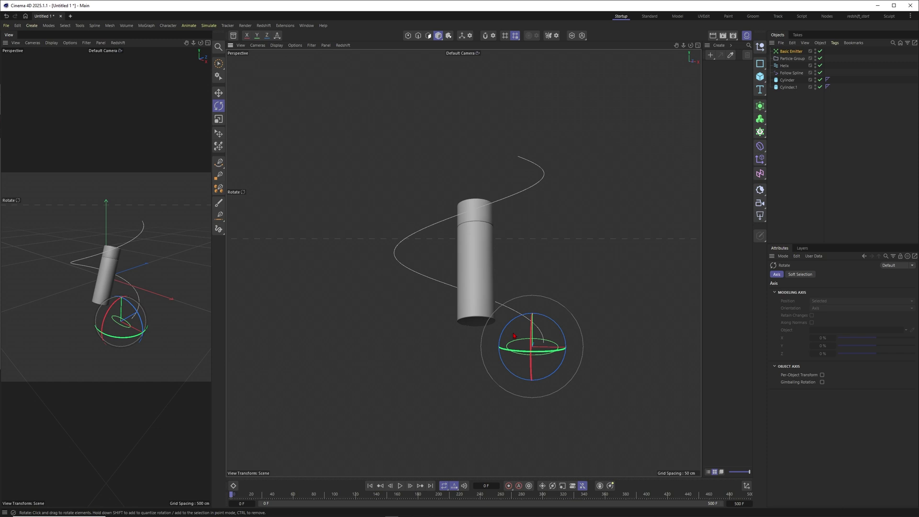
key(space)
mouse_move(564, 317)
mouse_down()
mouse_move(541, 329)
mouse_move(548, 337)
mouse_move(560, 330)
mouse_up()
Enable the display of particles in the main viewport and watch the emission play with nothing selected.
click(791, 58)
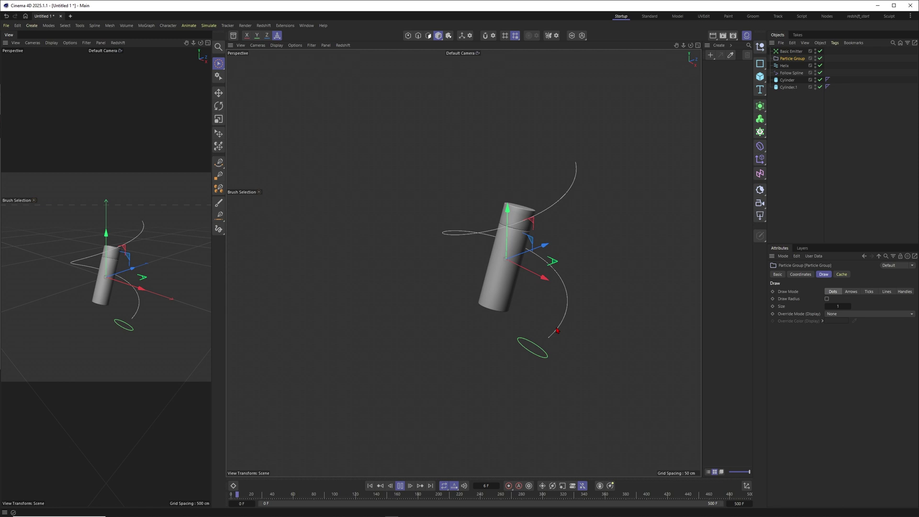
click(311, 45)
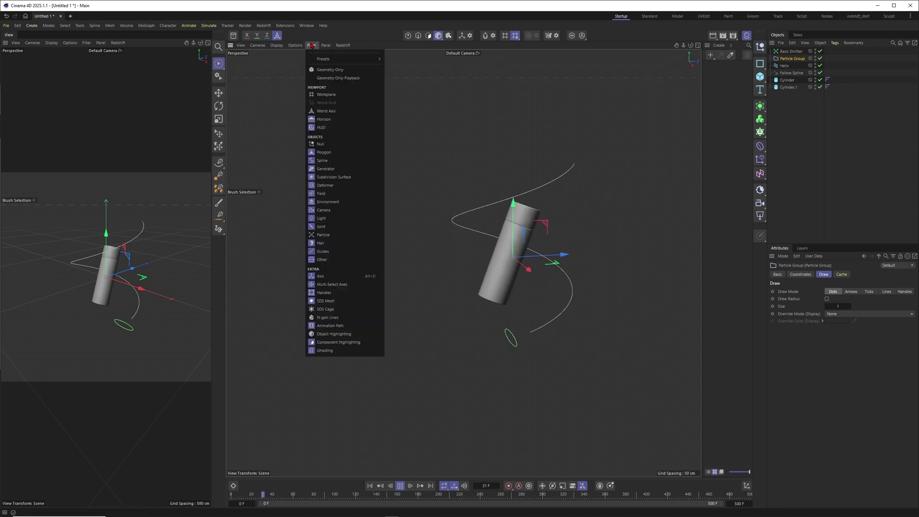
click(322, 235)
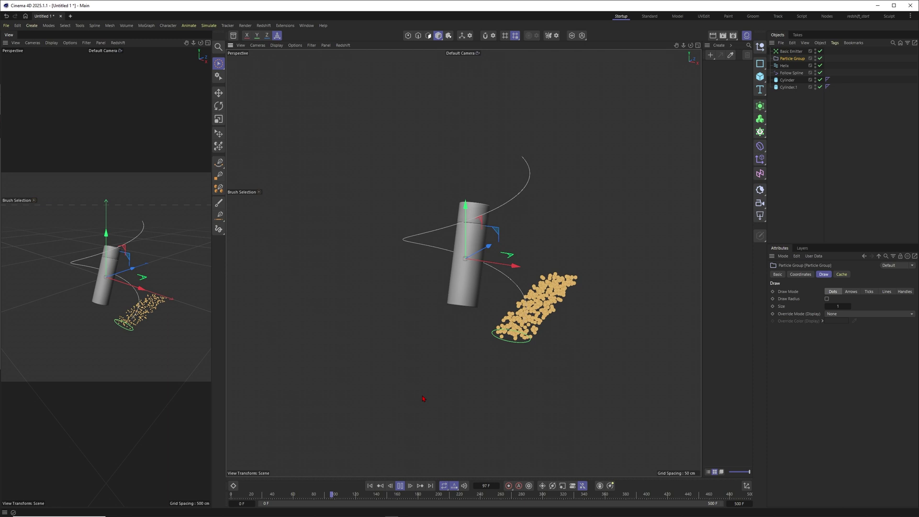
click(486, 402)
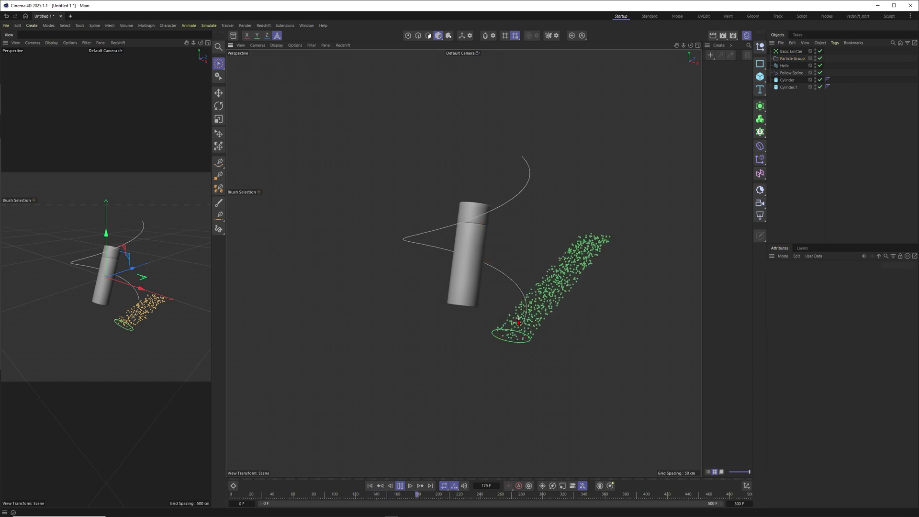
alt+drag(518, 321, 498, 327)
Stop playback, assign the Helix as the Follow Spline modifier's target spline, and replay from the start.
key(F8)
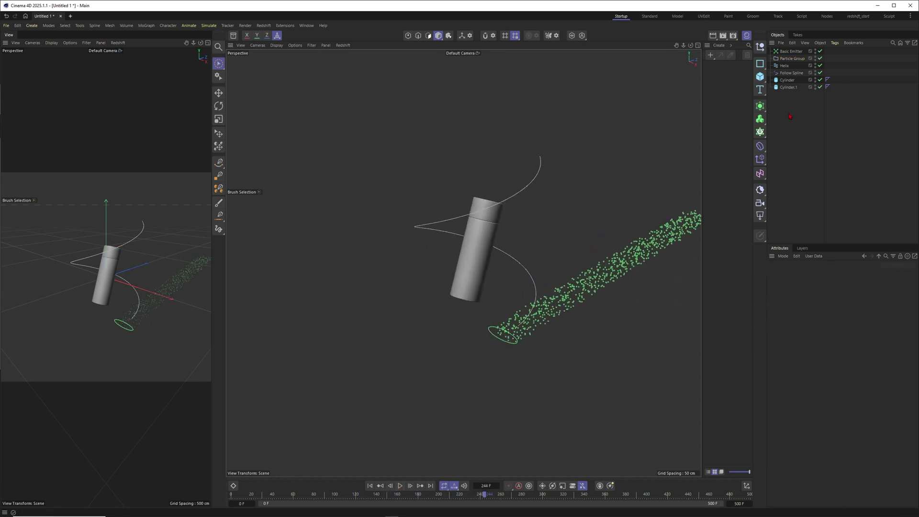
click(789, 74)
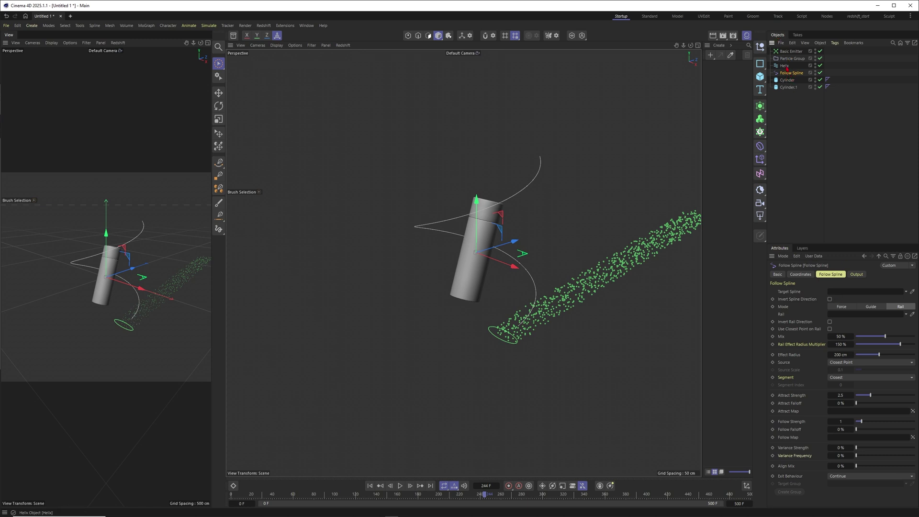
click(371, 486)
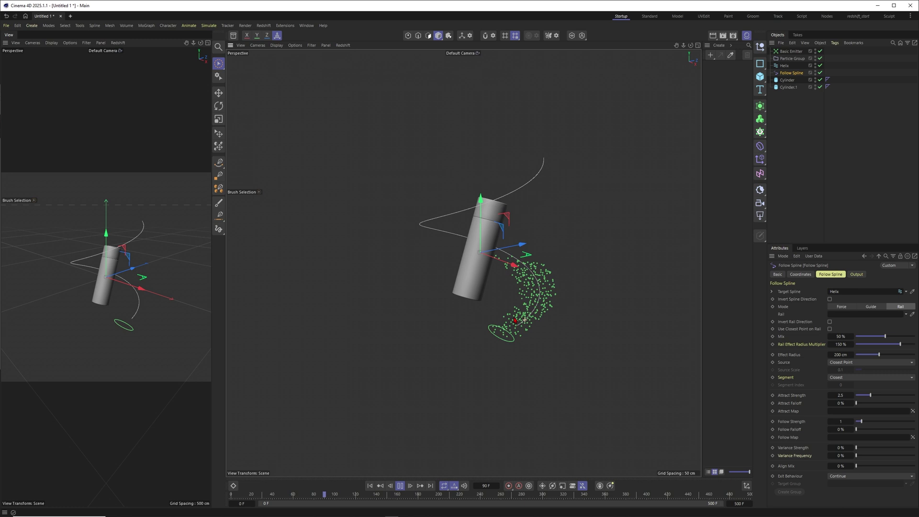
Raise the Basic Emitter's rate to 8000 and replay the simulation to inspect the particle flow around the bottle.
click(795, 51)
double_click(819, 348)
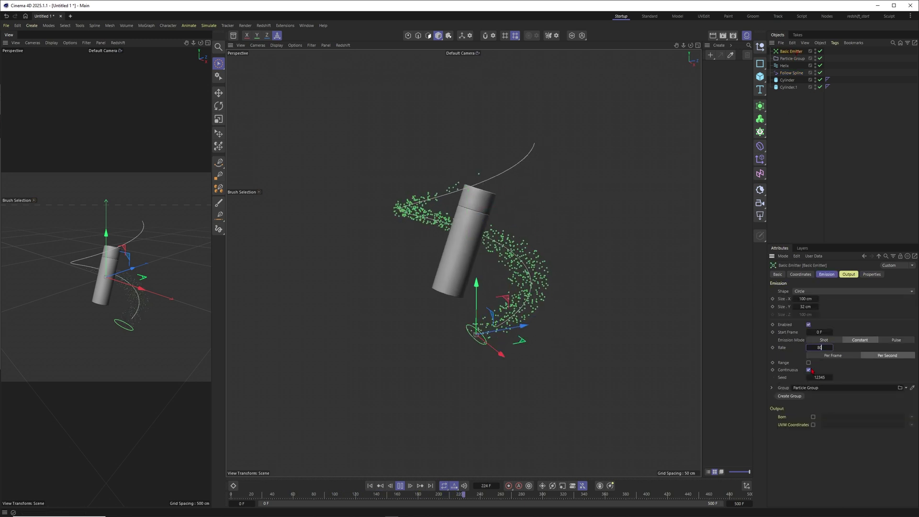
text(8000)
key(Return)
click(370, 486)
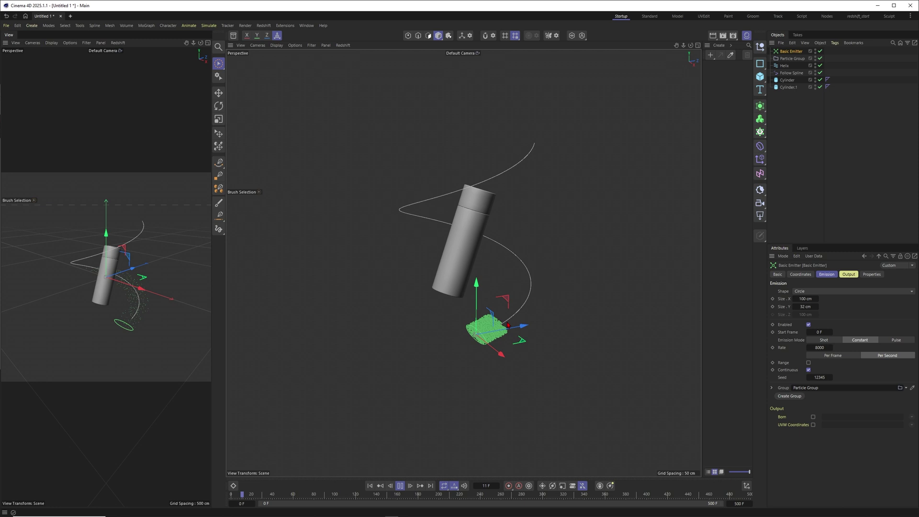
alt+drag(504, 330, 482, 339)
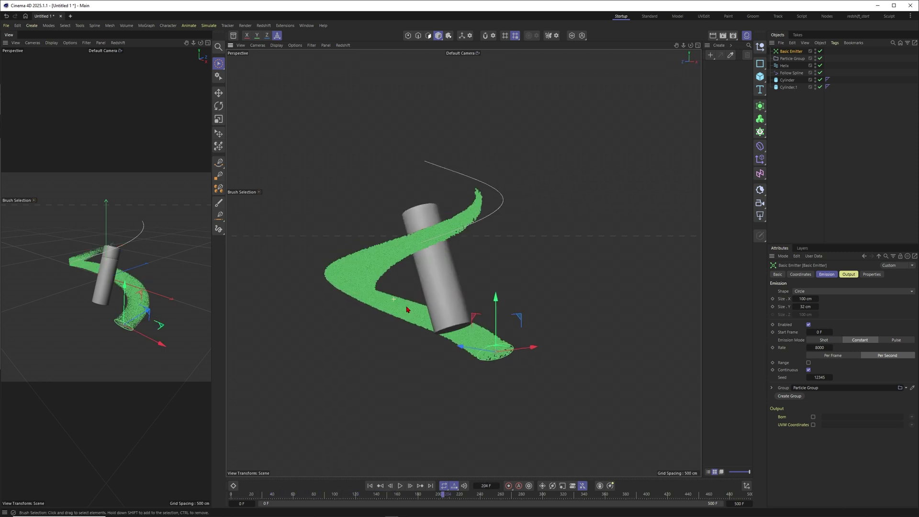
alt+drag(406, 310, 455, 314)
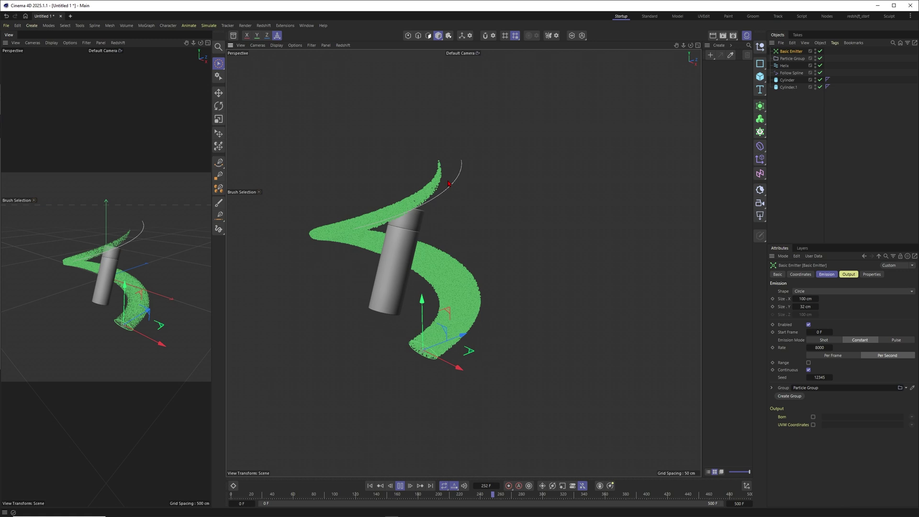
alt+drag(449, 183, 453, 179)
click(400, 486)
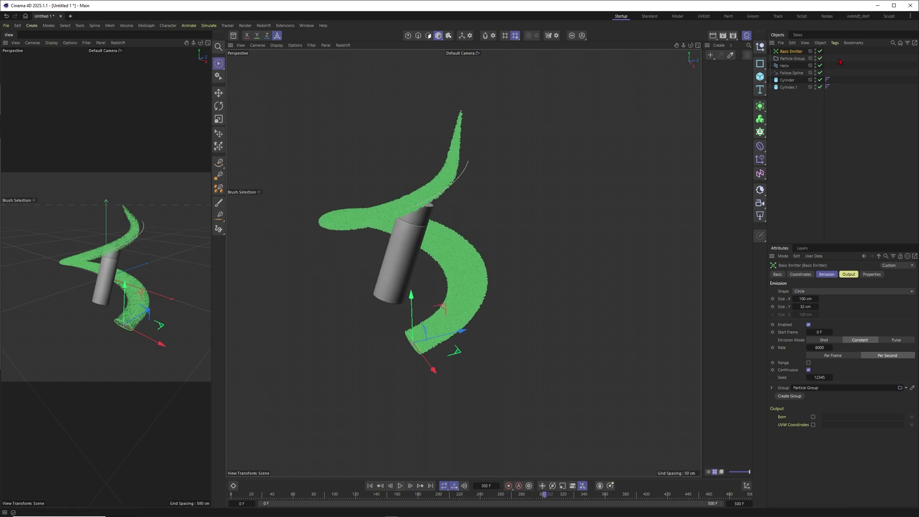
Set the Follow Spline's exit behaviour to Kill and play the simulation to check the end of the helix.
click(795, 73)
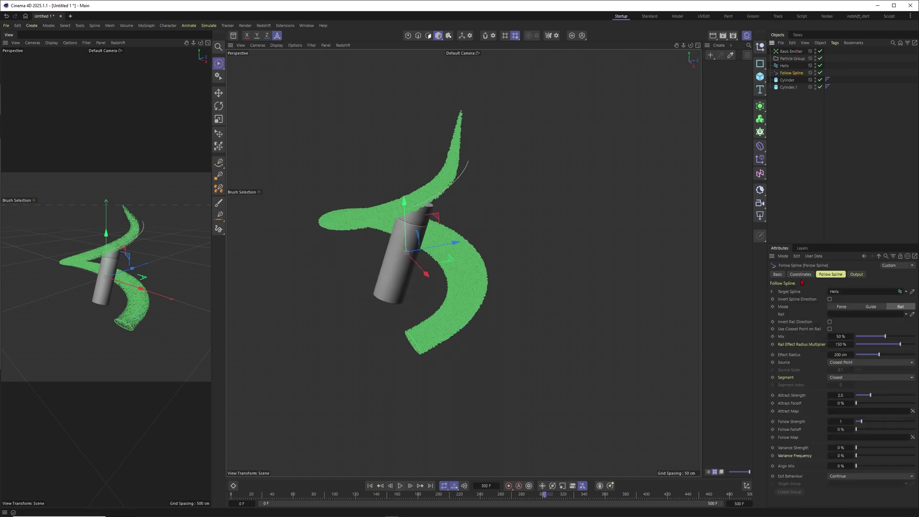
click(845, 475)
click(845, 484)
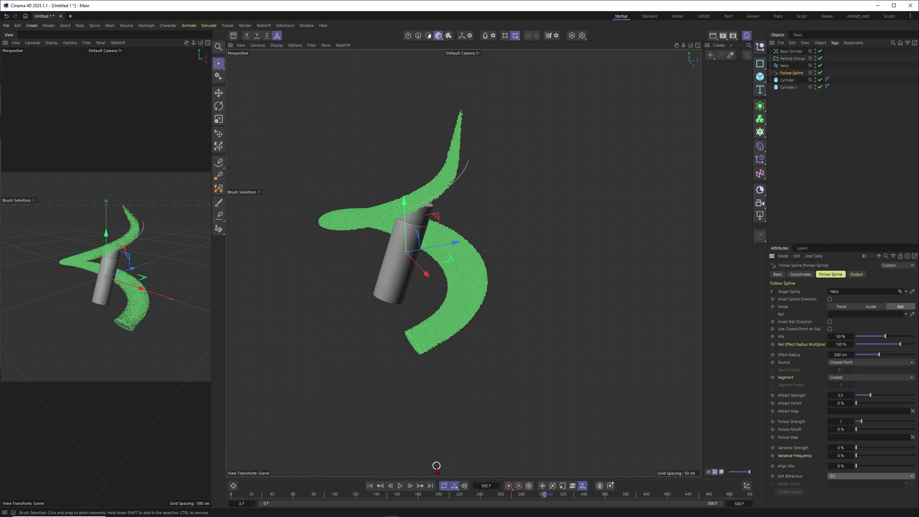
click(399, 486)
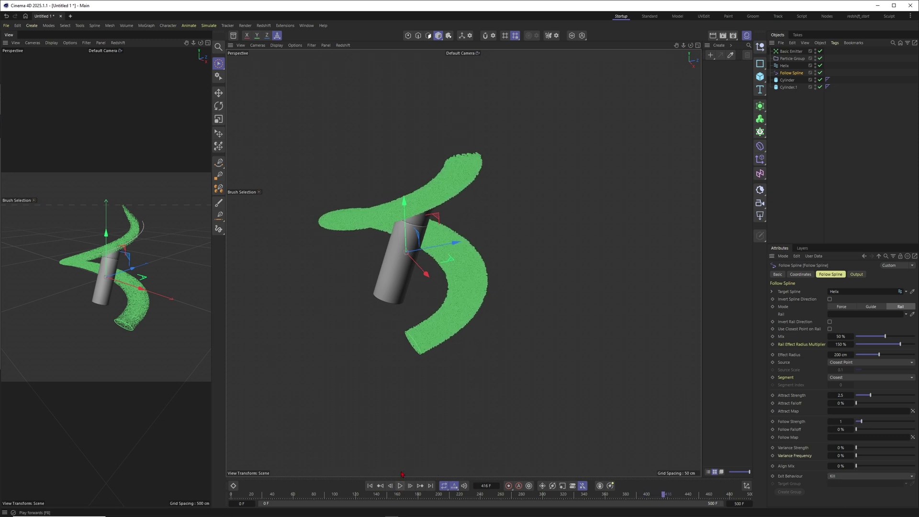
mouse_move(448, 179)
alt+mouse_down()
mouse_move(499, 146)
mouse_move(466, 167)
mouse_move(333, 181)
alt+mouse_up()
Mesh the particles by nesting the Particle Group in a Volume Builder inside a Volume Mesher.
click(792, 59)
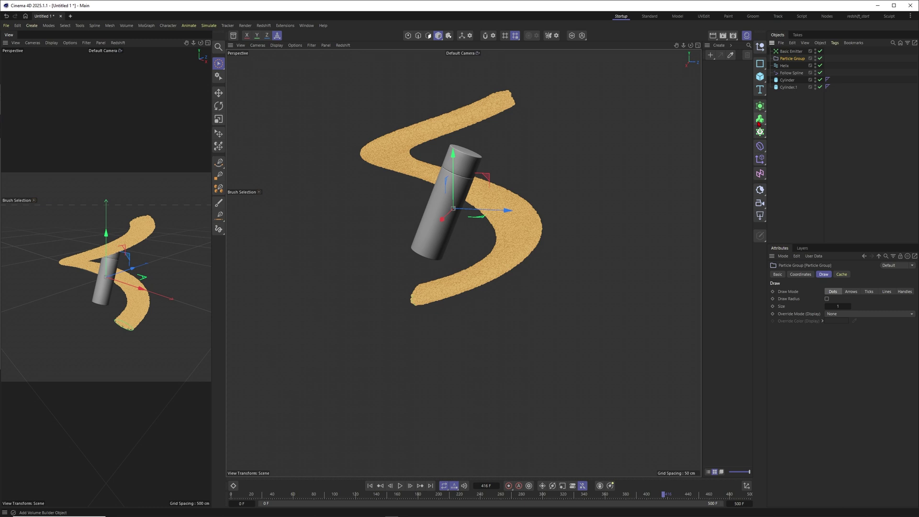
drag(760, 124, 797, 144)
mouse_move(482, 201)
alt+mouse_down()
mouse_move(446, 200)
mouse_move(471, 199)
alt+mouse_up()
Reduce the Volume Builder's voxel size to 2 cm, checking the mesh density with shaded lines and up close.
click(782, 66)
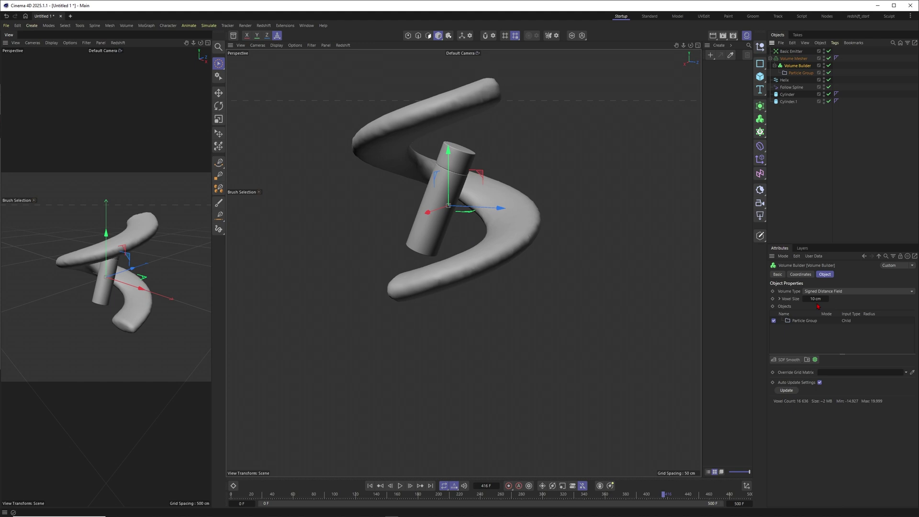
key(n)
key(b)
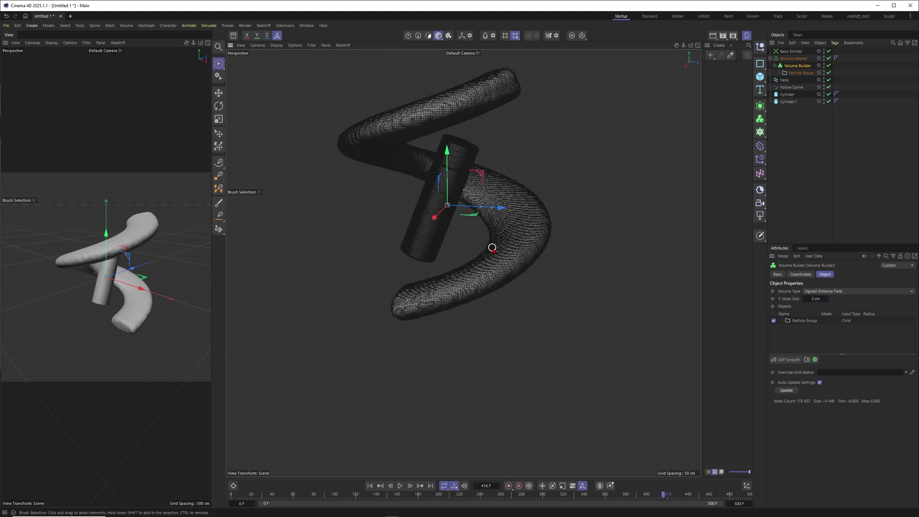
alt+right_drag(492, 248, 538, 239)
alt+drag(538, 238, 546, 243)
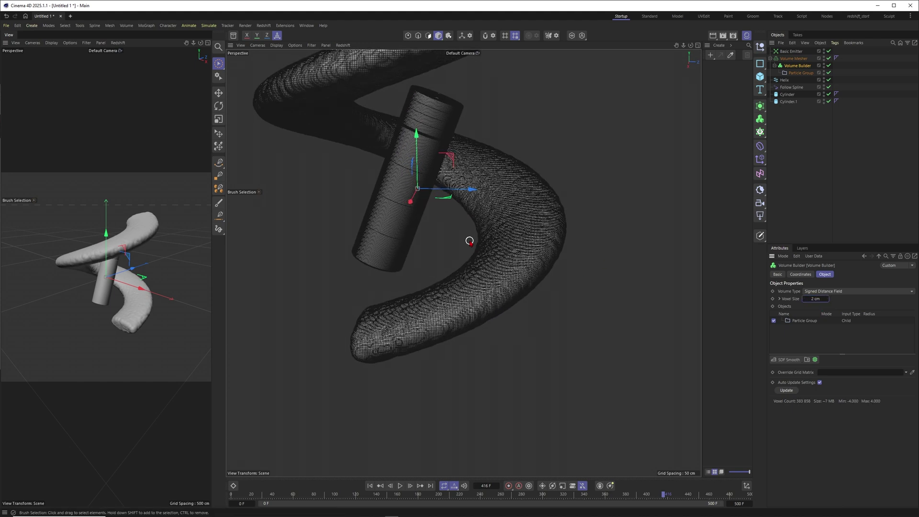
scroll(572, 246, up, 5)
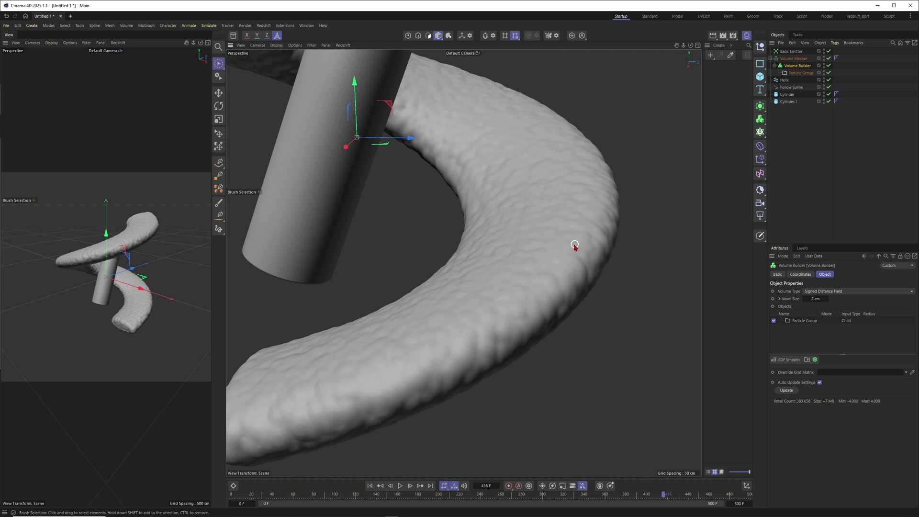
scroll(498, 273, down, 8)
alt+drag(516, 263, 518, 274)
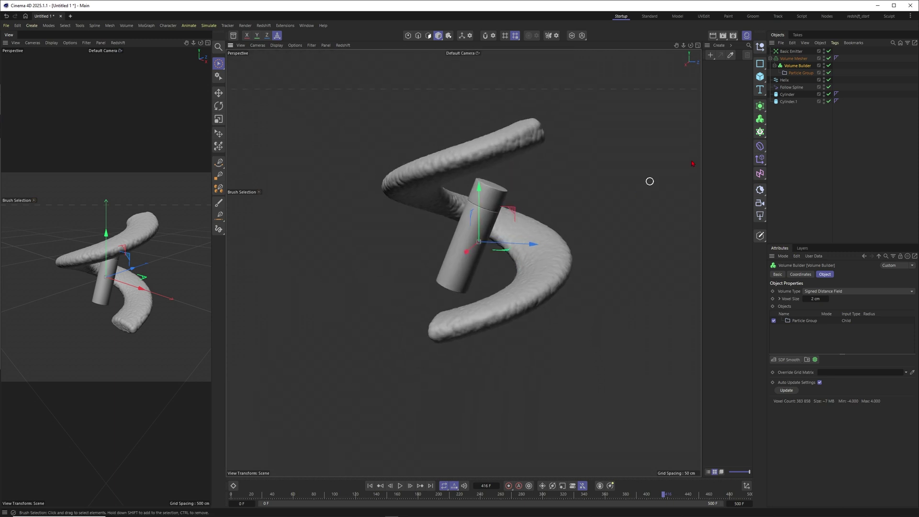
Add an SDF Smooth filter to the Volume Builder with voxel distance 2 and 2 iterations.
click(791, 360)
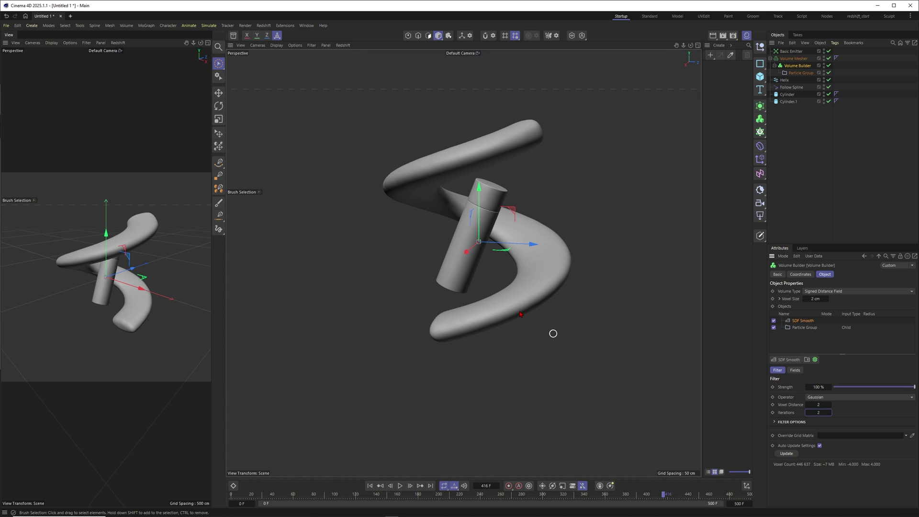
alt+drag(475, 239, 488, 225)
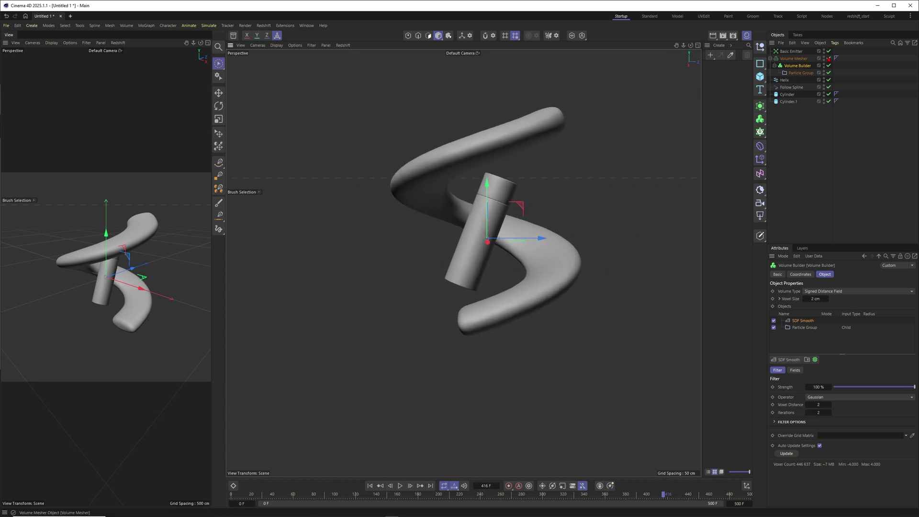
Disable the Volume Mesher and Volume Builder, and return the animation to frame 0.
drag(828, 59, 829, 66)
alt+drag(534, 311, 544, 274)
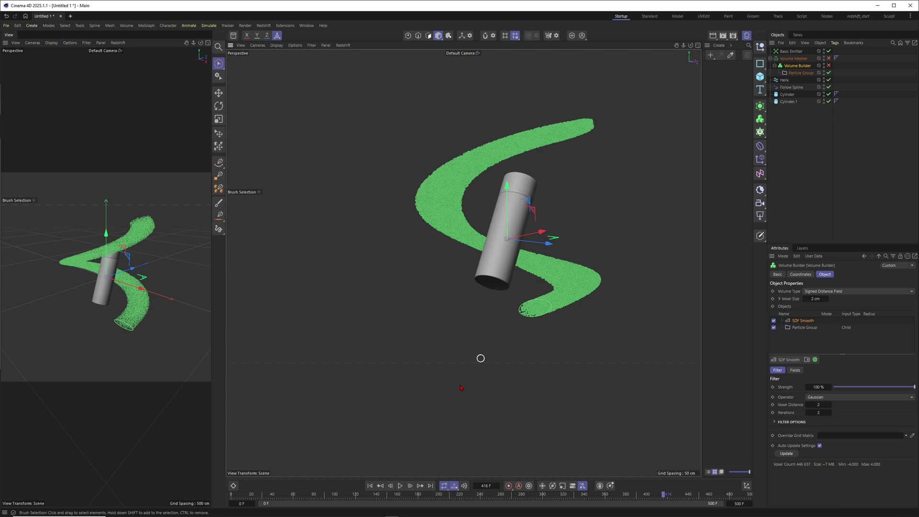
click(369, 485)
Reduce the Basic Emitter's Y size to 10 cm and play the simulation to check the flatter stream.
click(793, 52)
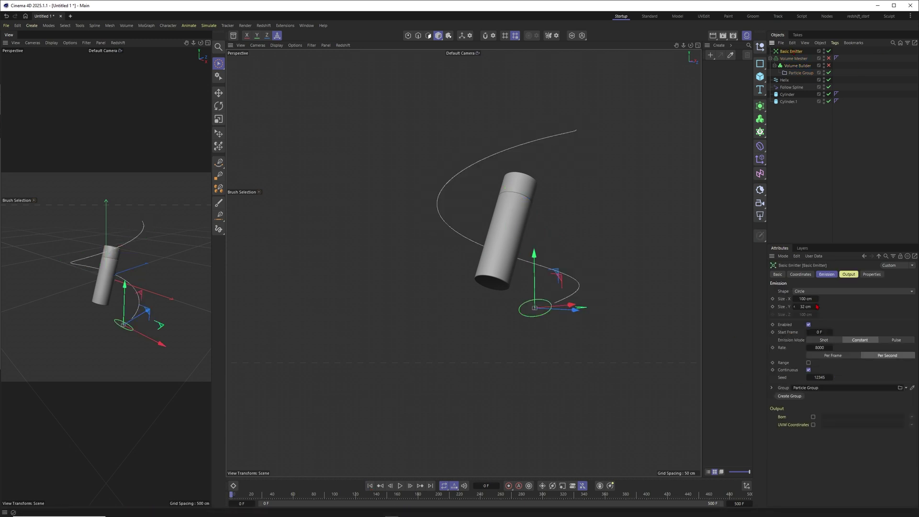
text(10)
key(Return)
alt+drag(549, 309, 494, 351)
click(401, 486)
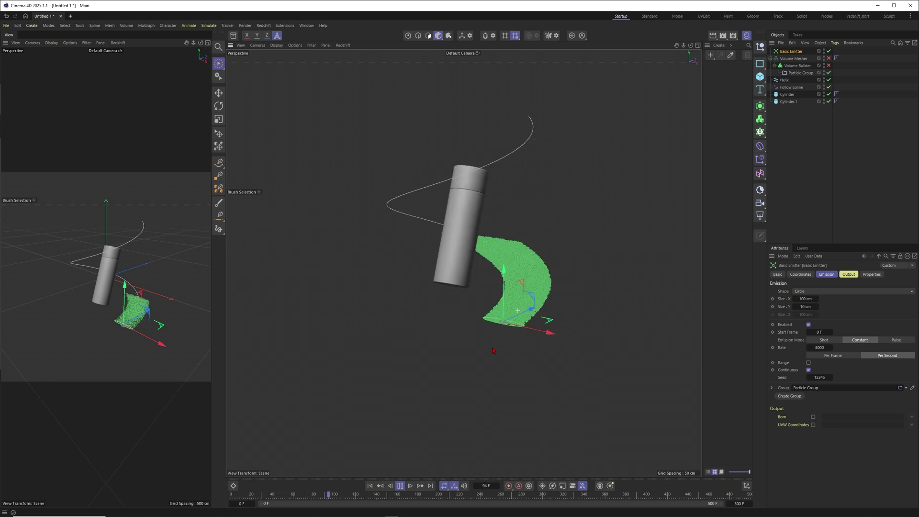
click(400, 486)
click(470, 429)
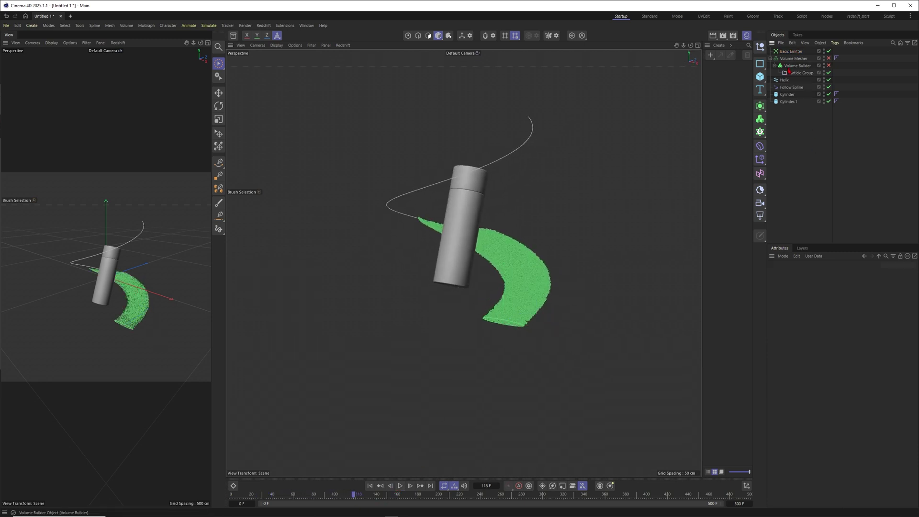
Add a Turbulence force below Follow Spline with strength 30 cm and scale 30 %, and replay the simulation.
click(790, 52)
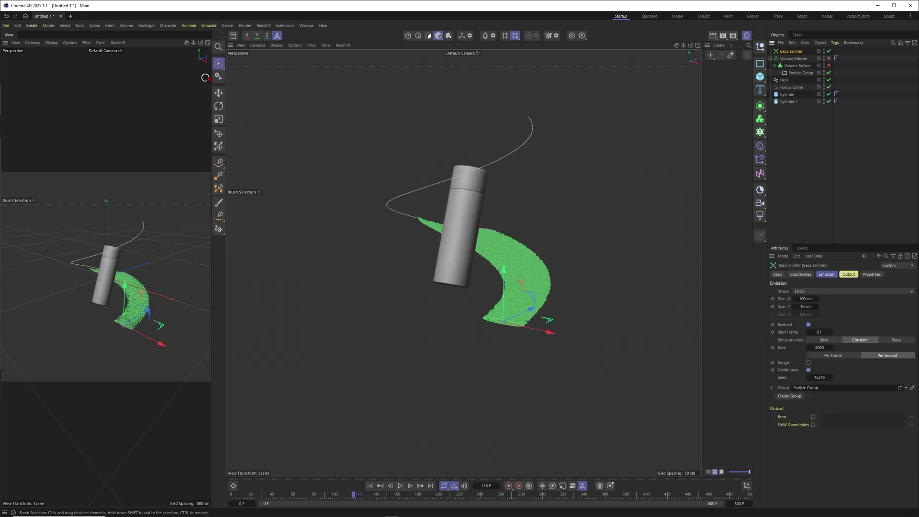
click(208, 26)
mouse_move(225, 40)
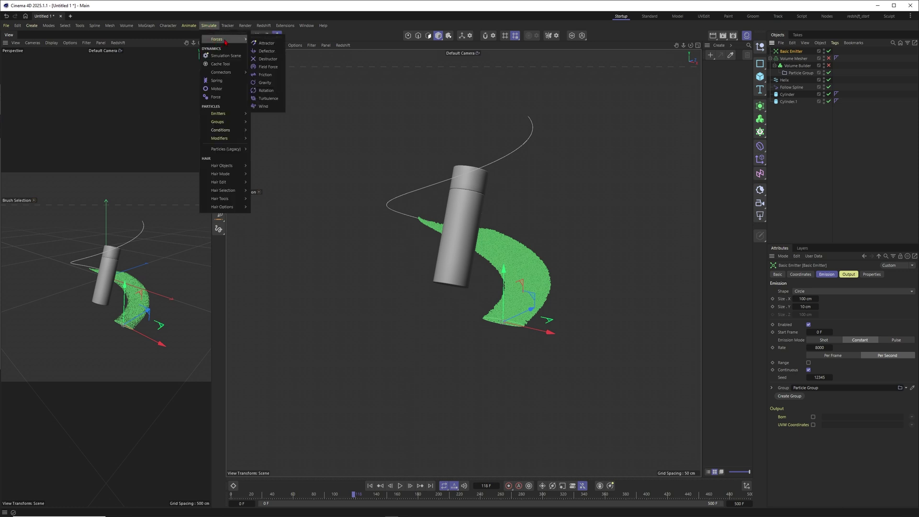
click(267, 98)
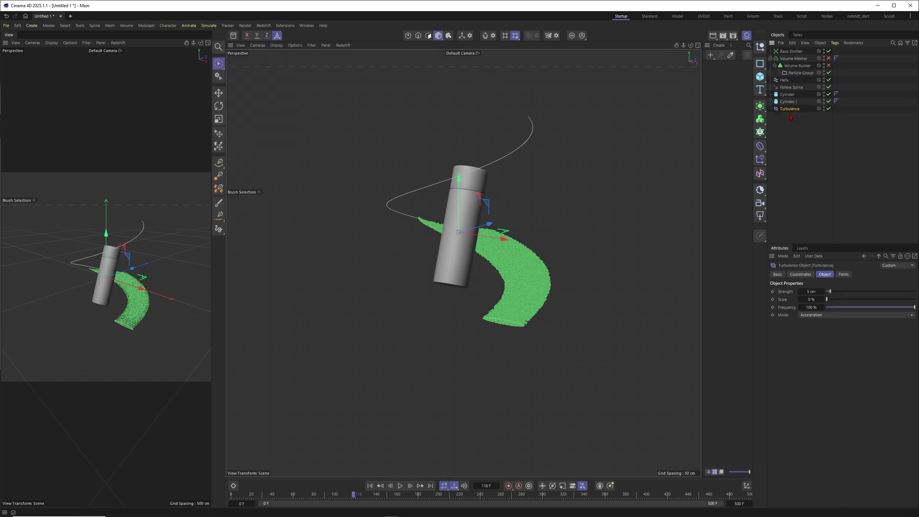
click(369, 486)
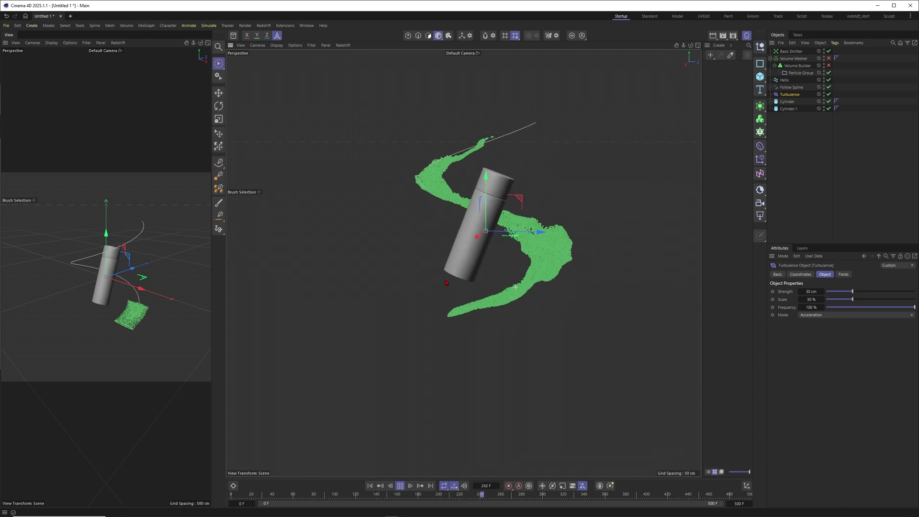
Set the Turbulence scale to 40 % and its strength to 20 cm while the simulation plays.
double_click(810, 300)
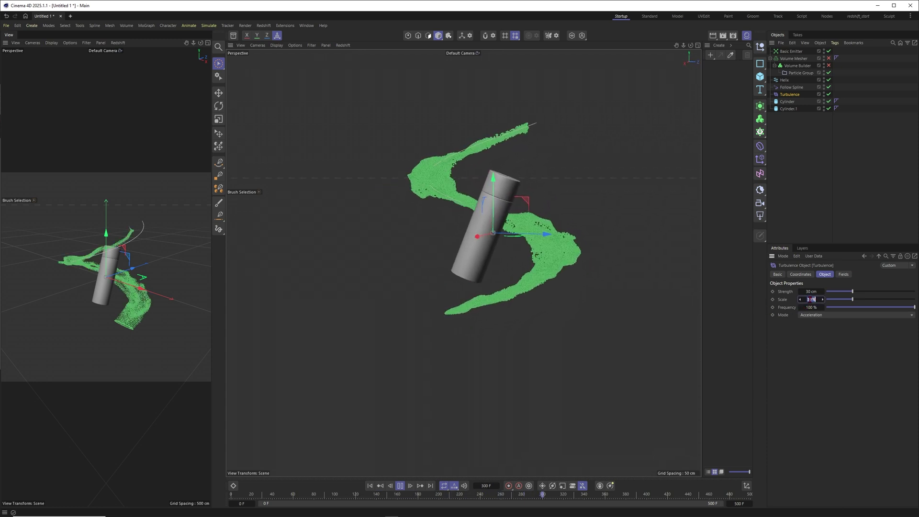
text(40)
key(Return)
double_click(808, 291)
text(20)
key(Return)
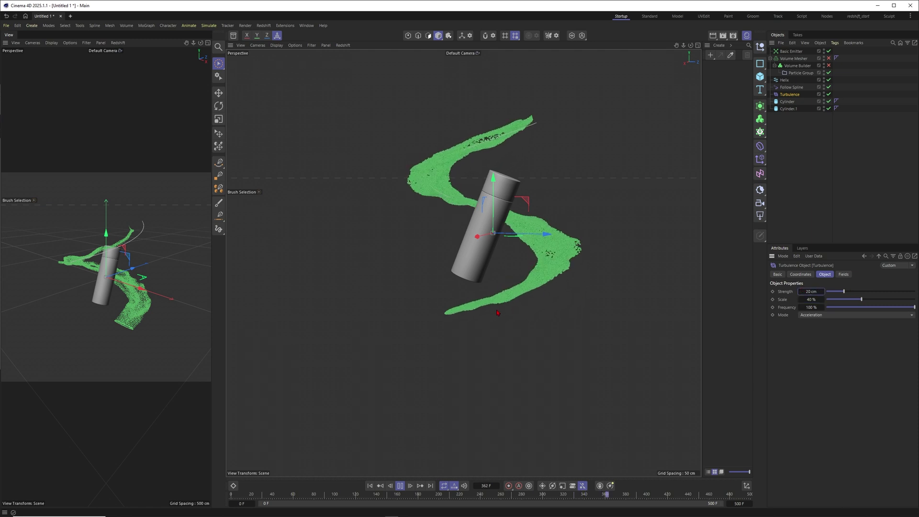
Add a Flock modifier directly below Turbulence and set its cohesion strength to 20.
mouse_move(538, 276)
alt+mouse_down()
mouse_move(583, 300)
mouse_move(598, 287)
mouse_move(532, 287)
alt+mouse_up()
click(370, 486)
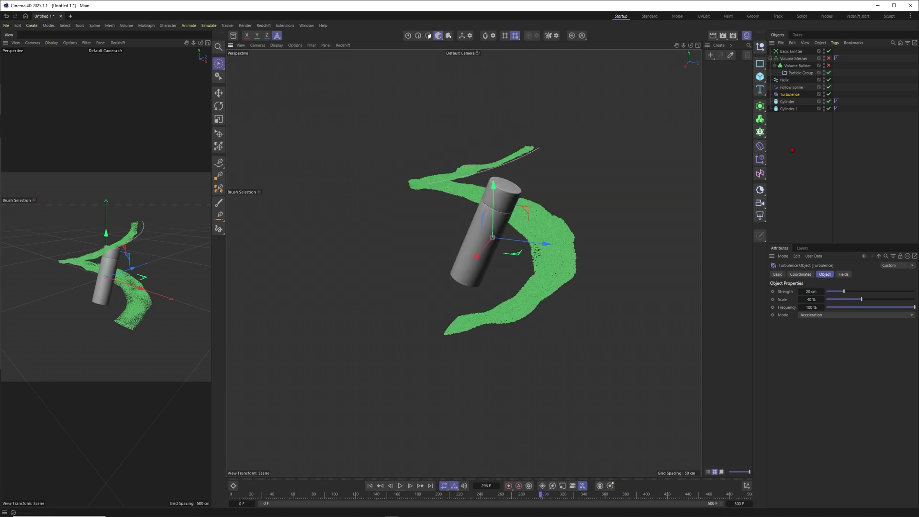
click(209, 26)
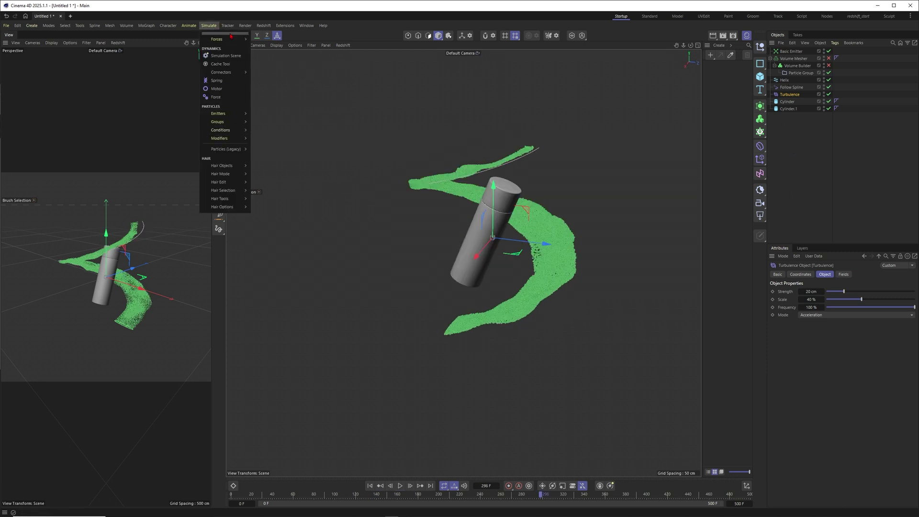
mouse_move(234, 139)
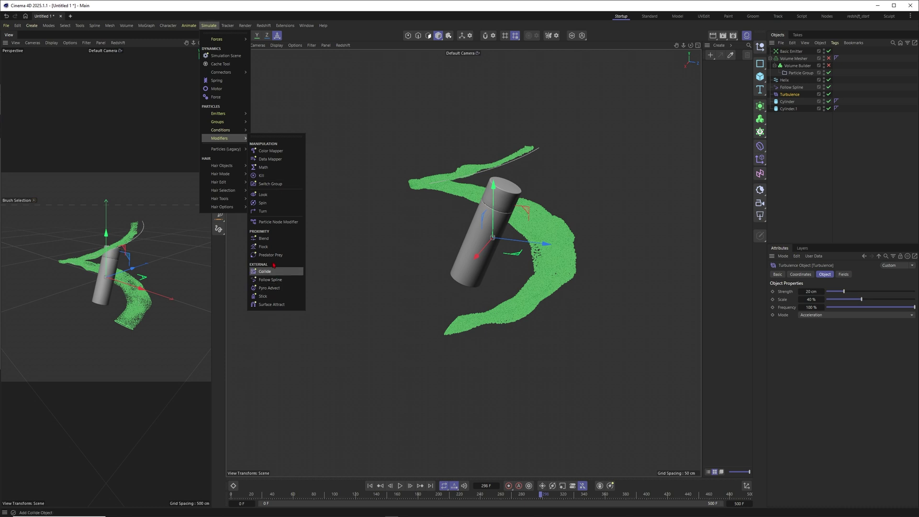
click(271, 247)
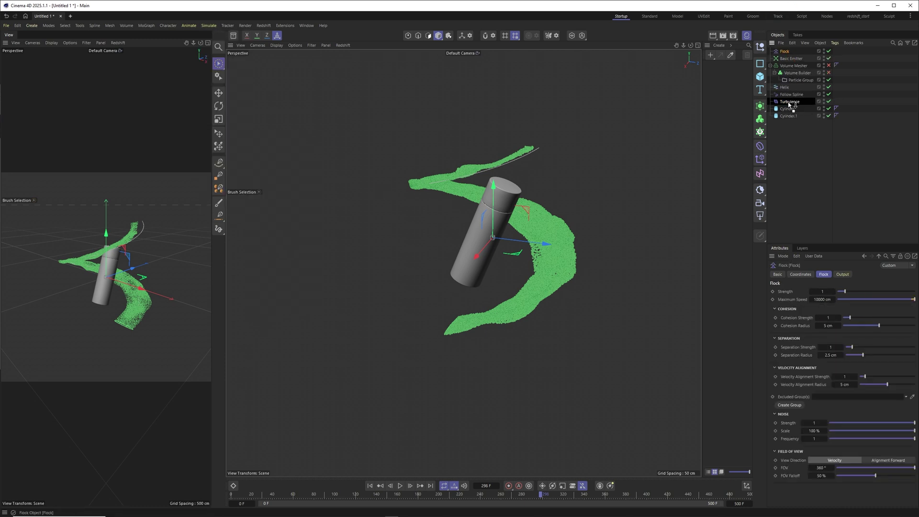
drag(790, 104, 790, 107)
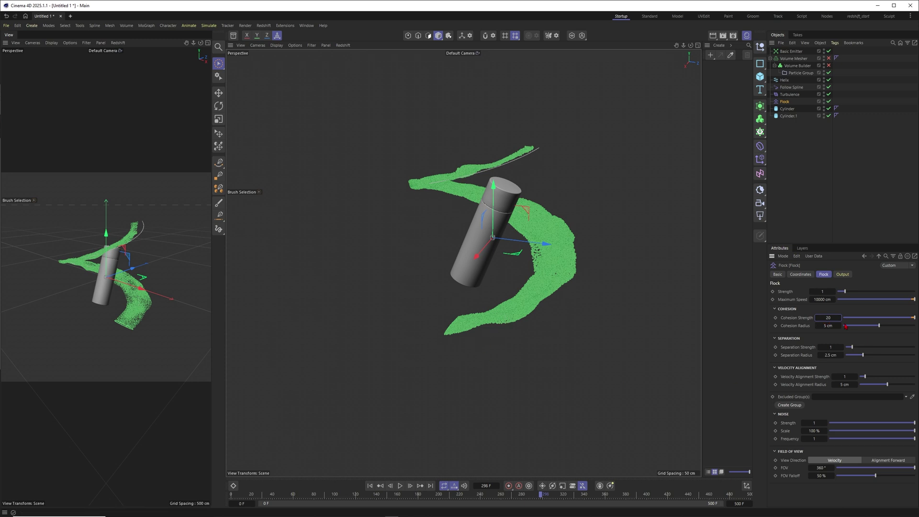
Replay the simulation from the start, pause it and examine the flocked particle stream around the bottle up close.
click(371, 486)
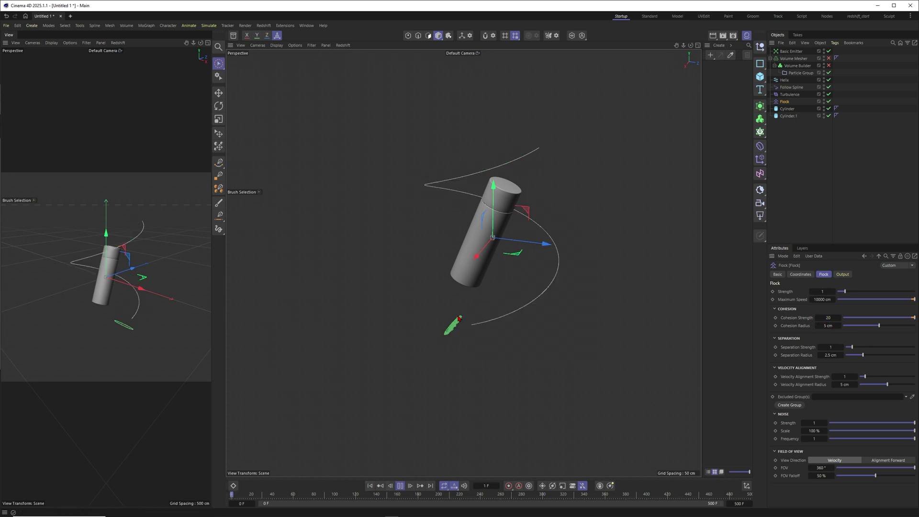
alt+drag(458, 318, 496, 274)
scroll(481, 308, up, 2)
scroll(504, 274, up, 1)
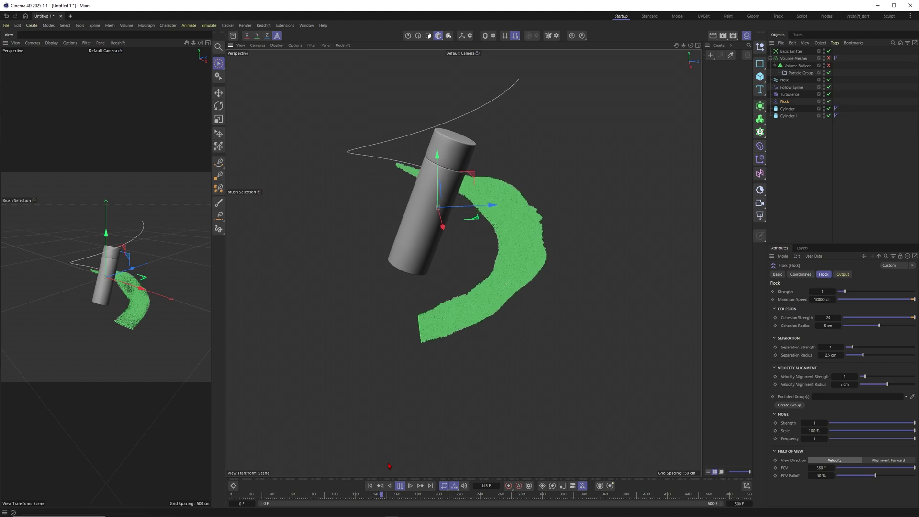
alt+drag(388, 465, 388, 437)
key(F8)
alt+drag(499, 153, 489, 163)
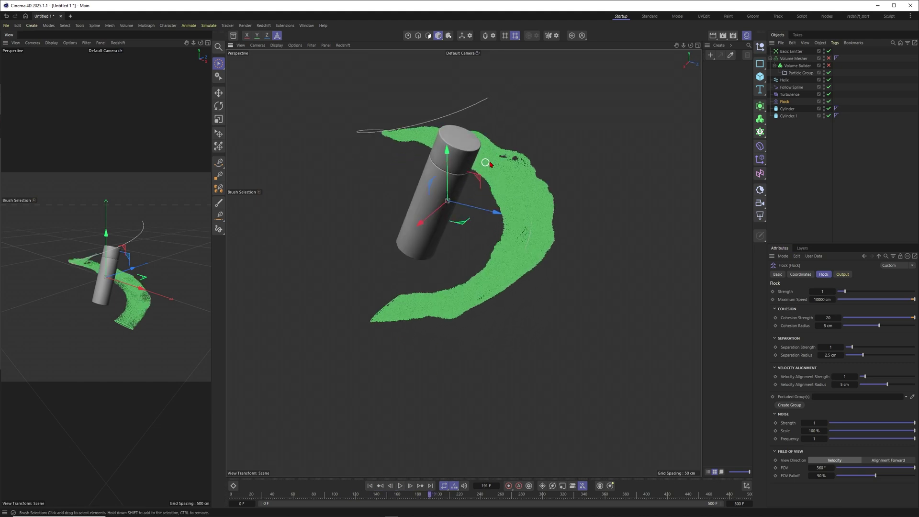
scroll(489, 164, up, 5)
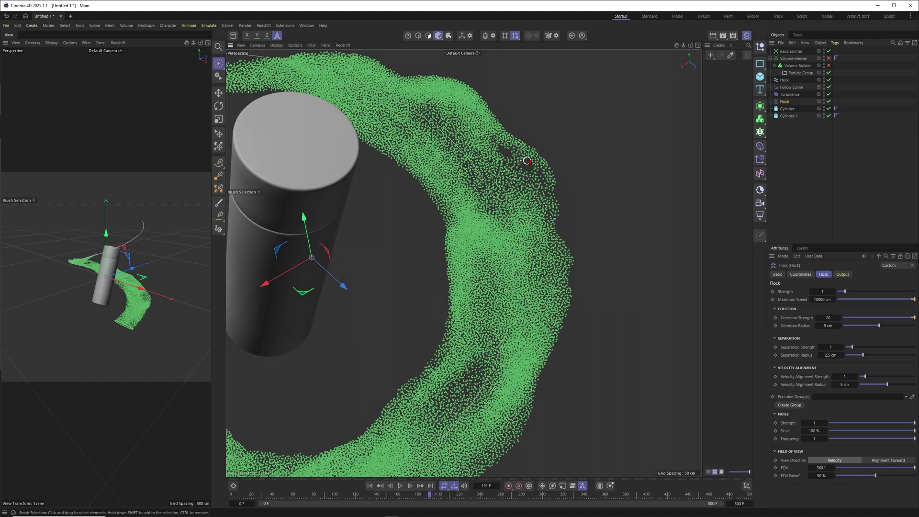
scroll(527, 154, down, 3)
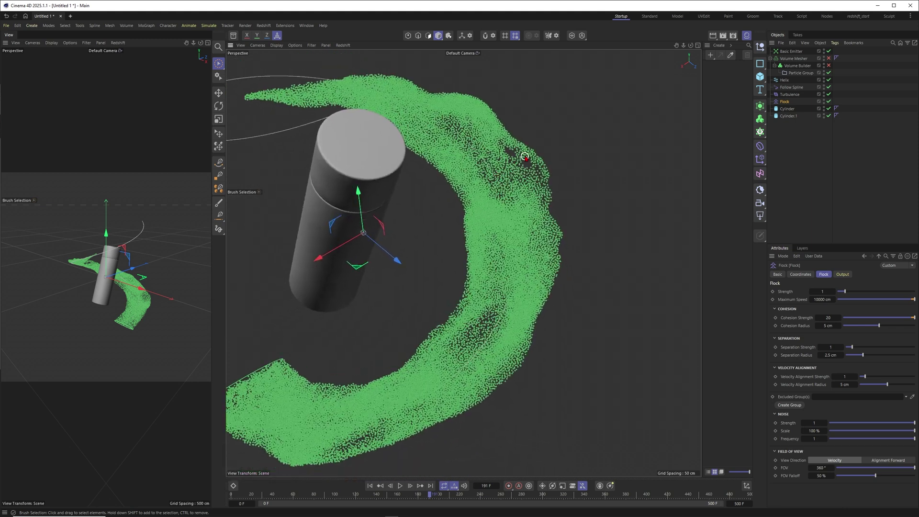
alt+drag(524, 154, 519, 155)
scroll(521, 156, down, 3)
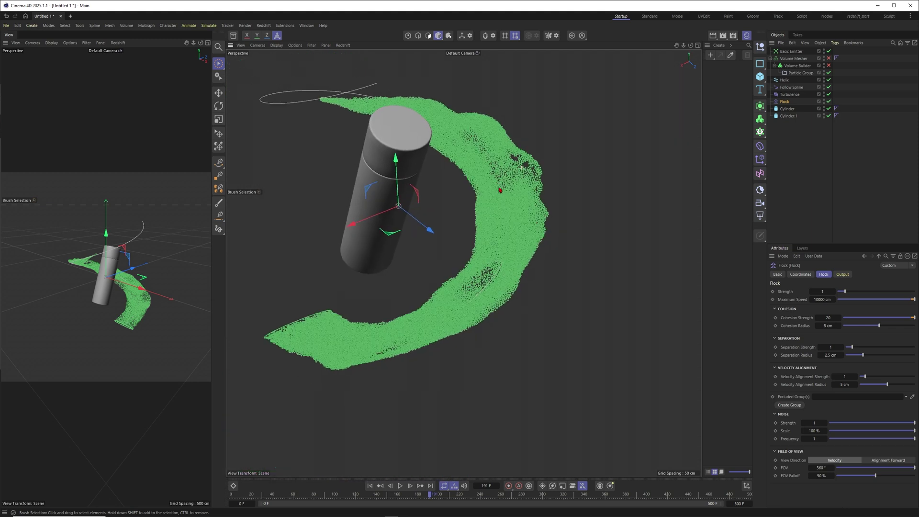
alt+drag(498, 189, 537, 239)
scroll(525, 202, down, 3)
Duplicate the Turbulence force between the original and Flock, and set the copy's strength to 10 cm and scale to 25 %.
click(400, 486)
click(401, 486)
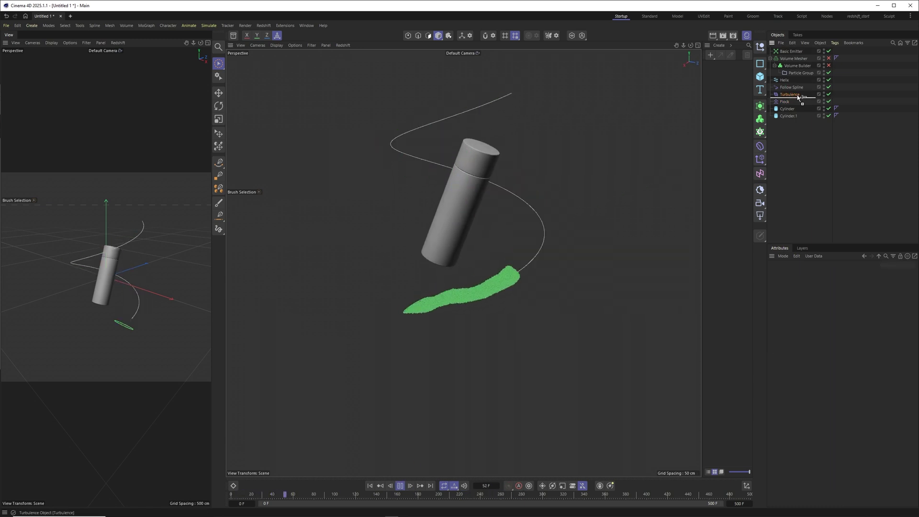
ctrl+drag(798, 98, 786, 104)
alt+drag(535, 235, 535, 185)
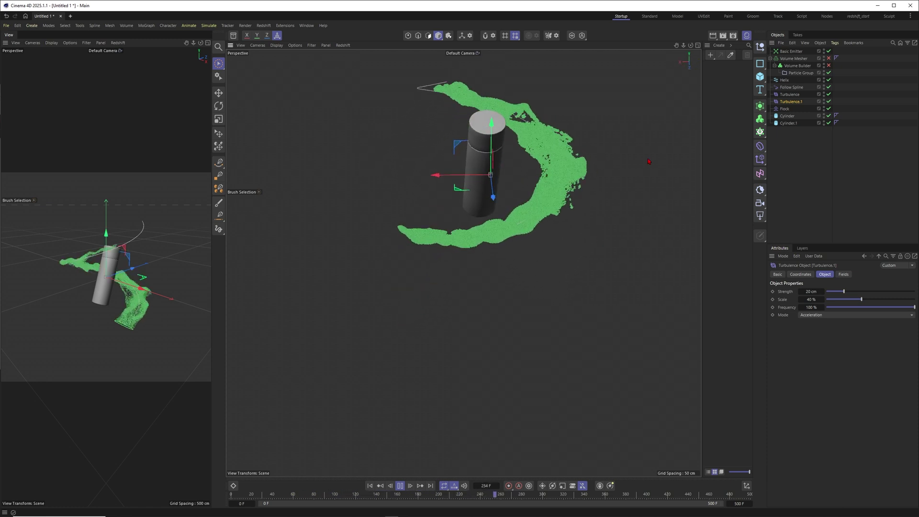
double_click(810, 292)
text(10)
key(Return)
click(811, 299)
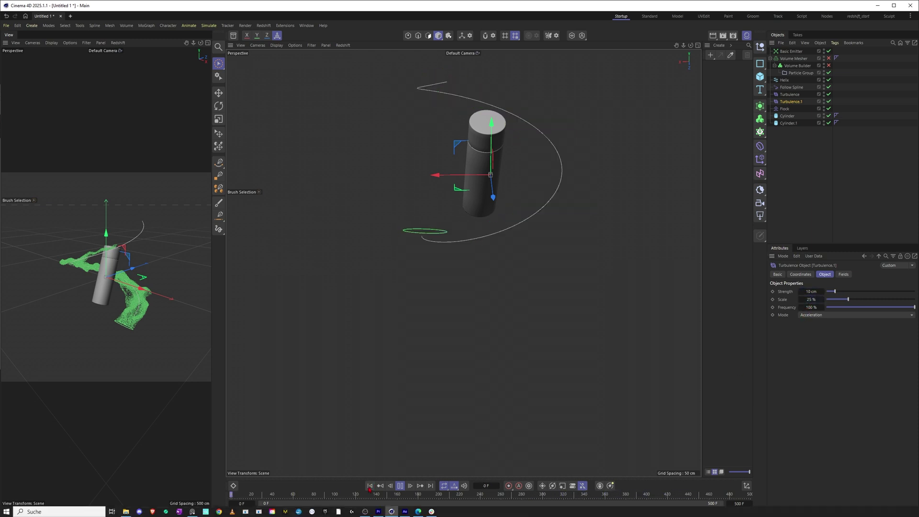
Switch the duplicated Turbulence to Force mode and raise its strength to 50 cm while the simulation plays.
click(808, 315)
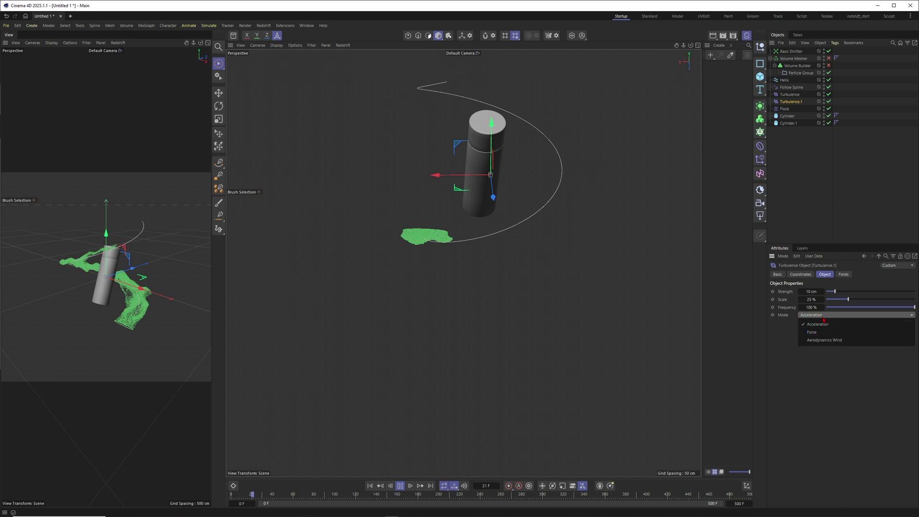
click(816, 333)
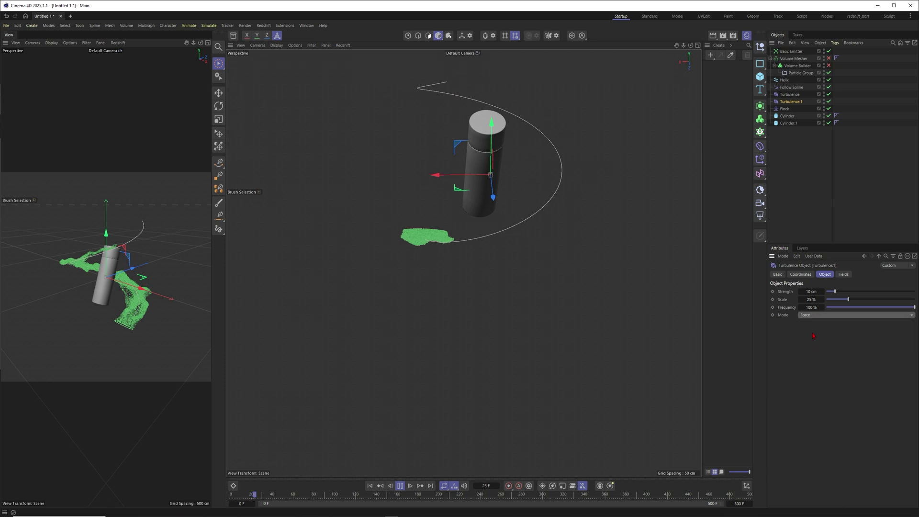
click(811, 292)
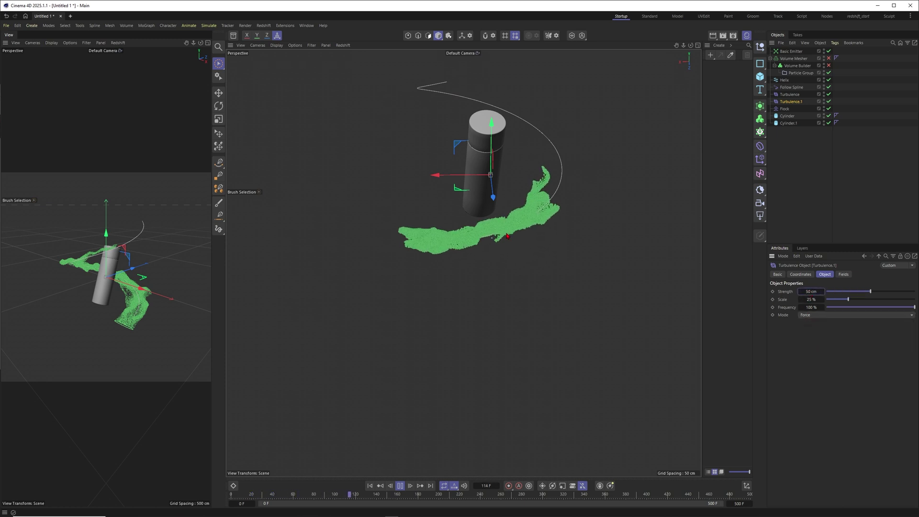
alt+drag(508, 236, 501, 204)
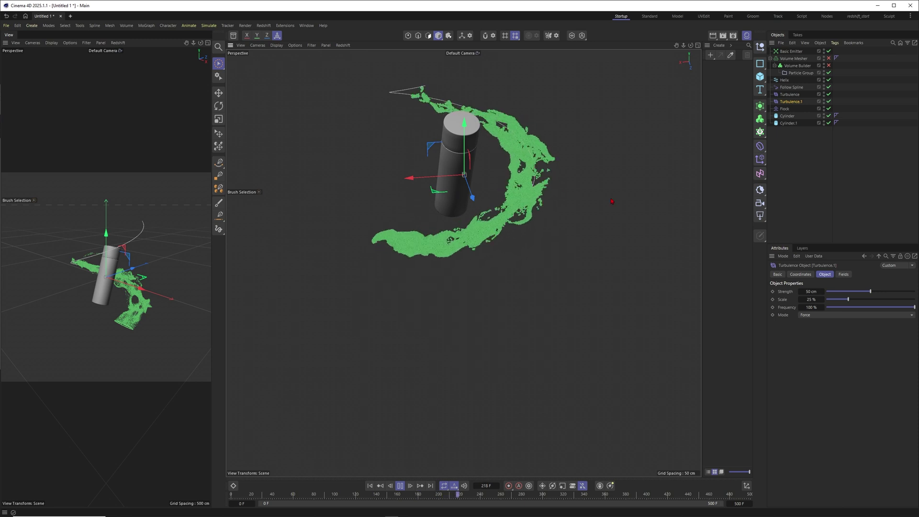
Set the duplicated Turbulence's strength to 20 cm and scale to 30 %, and replay the simulation to check the stream.
double_click(812, 292)
text(20)
key(Return)
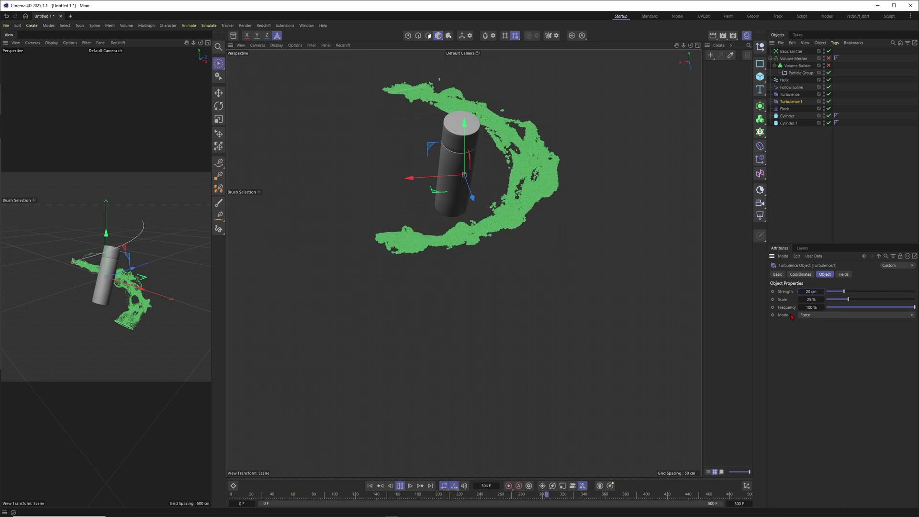
click(811, 300)
double_click(810, 300)
text(30)
key(Return)
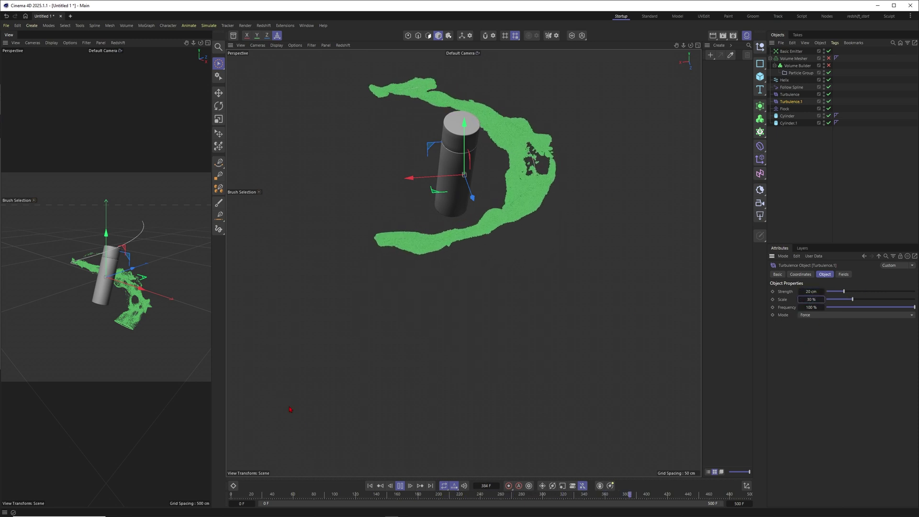
click(370, 486)
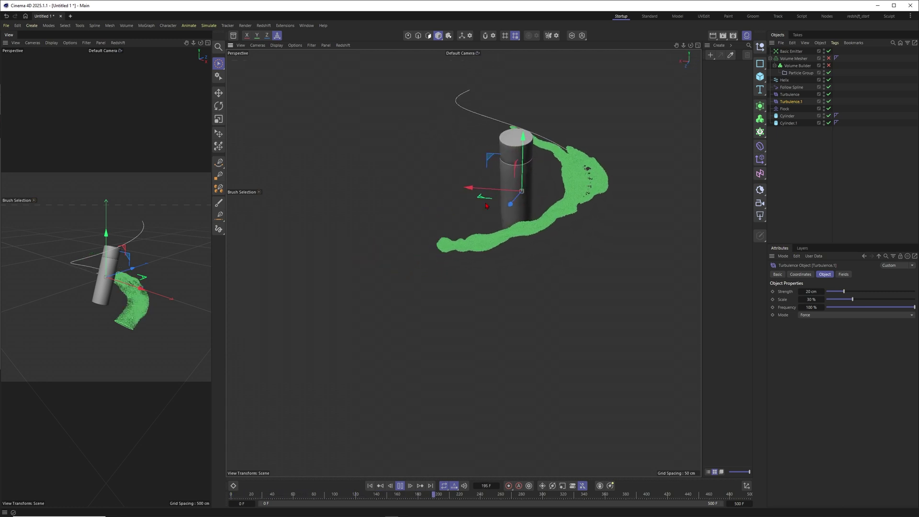
click(400, 486)
alt+middle_drag(621, 164, 607, 195)
alt+drag(607, 195, 540, 250)
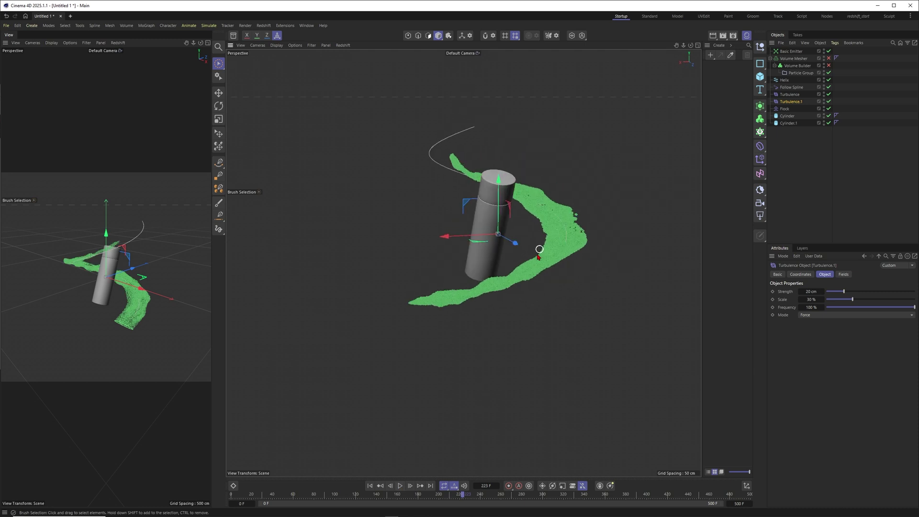
scroll(539, 250, up, 2)
Review the Basic Emitter's particle radius and set its emission rate to 20000 particles per second.
click(791, 51)
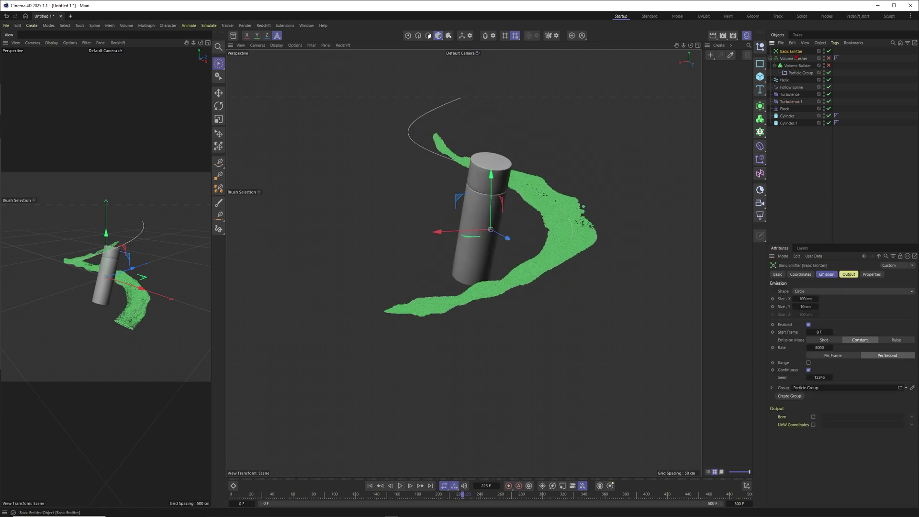
click(872, 274)
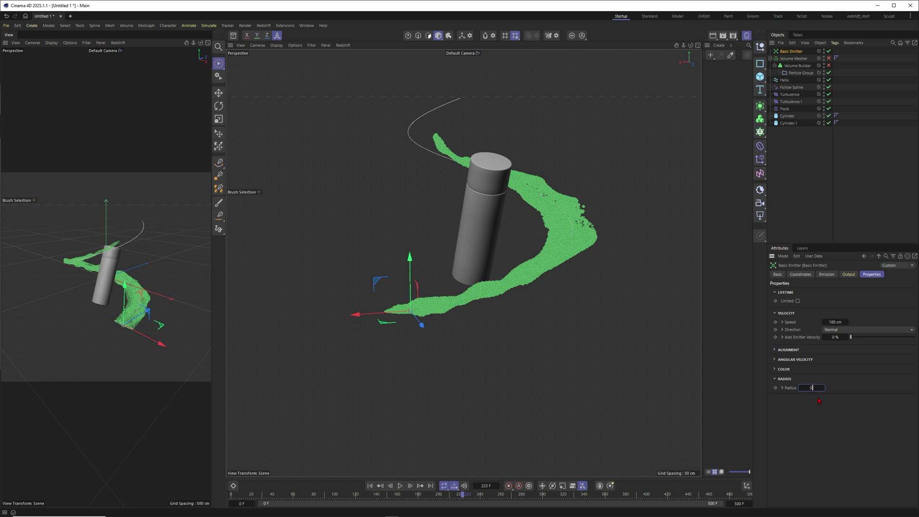
click(821, 154)
click(794, 52)
click(827, 275)
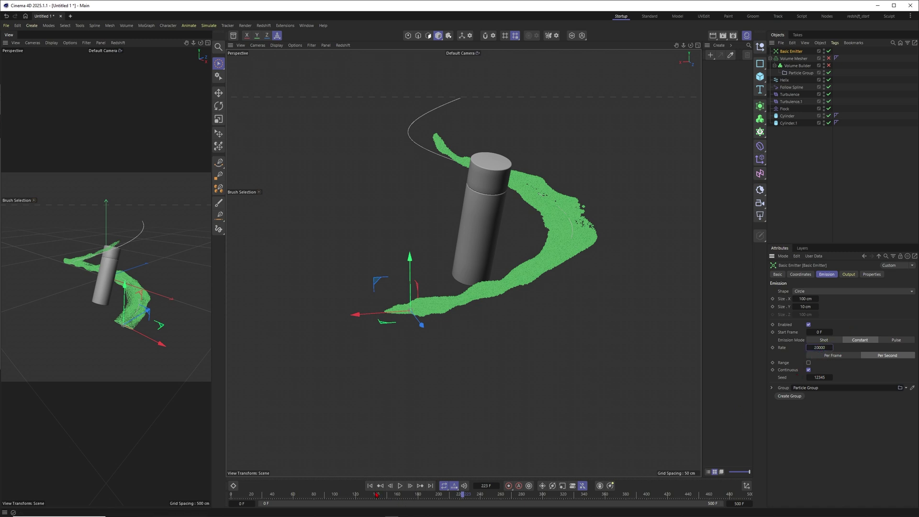
Replay the simulation from the start, pause it and examine the denser particle stream from several angles.
click(370, 485)
scroll(461, 319, down, 2)
mouse_move(450, 302)
alt+mouse_down()
mouse_move(474, 310)
mouse_move(509, 251)
mouse_move(438, 315)
alt+mouse_up()
scroll(468, 304, down, 1)
scroll(480, 297, up, 3)
alt+drag(469, 289, 502, 257)
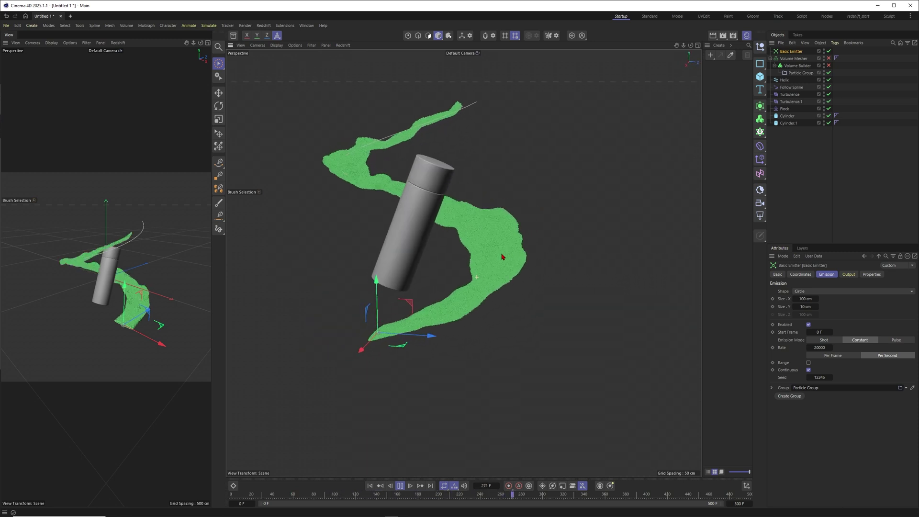
click(400, 487)
scroll(481, 284, up, 3)
alt+drag(480, 283, 403, 242)
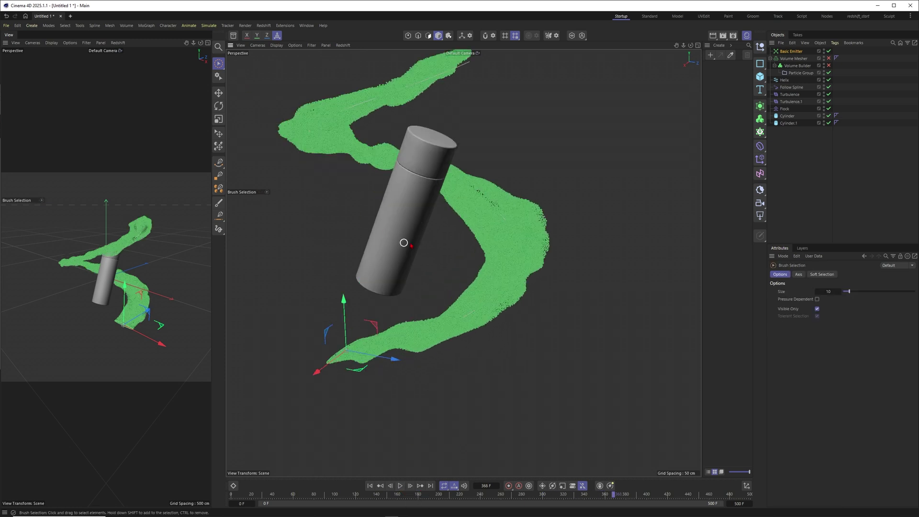
alt+middle_drag(456, 235, 482, 220)
mouse_move(482, 220)
alt+mouse_down()
mouse_move(510, 225)
mouse_move(501, 224)
alt+mouse_up()
alt+middle_drag(483, 209, 501, 232)
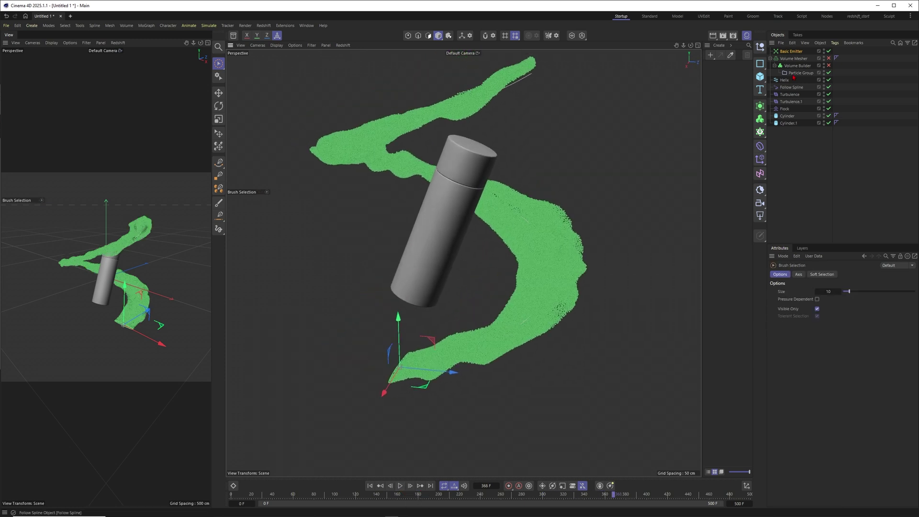
click(209, 26)
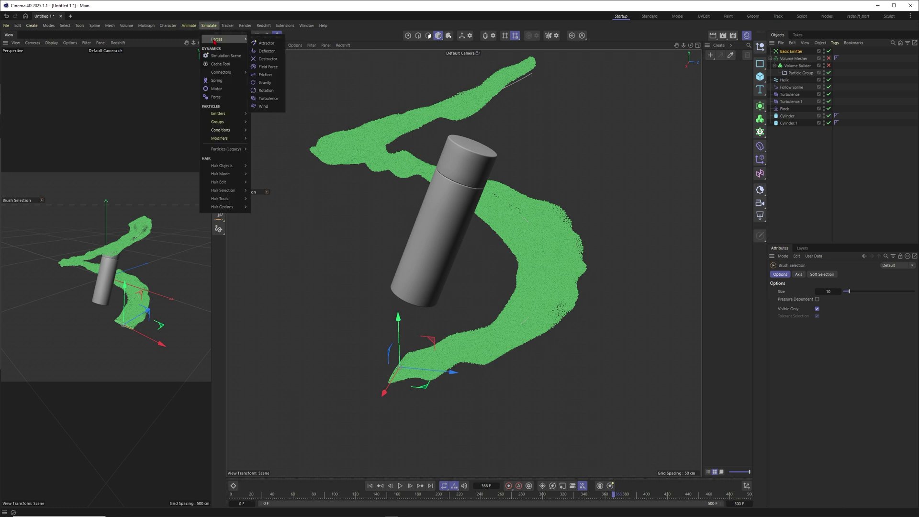
mouse_move(219, 139)
click(816, 173)
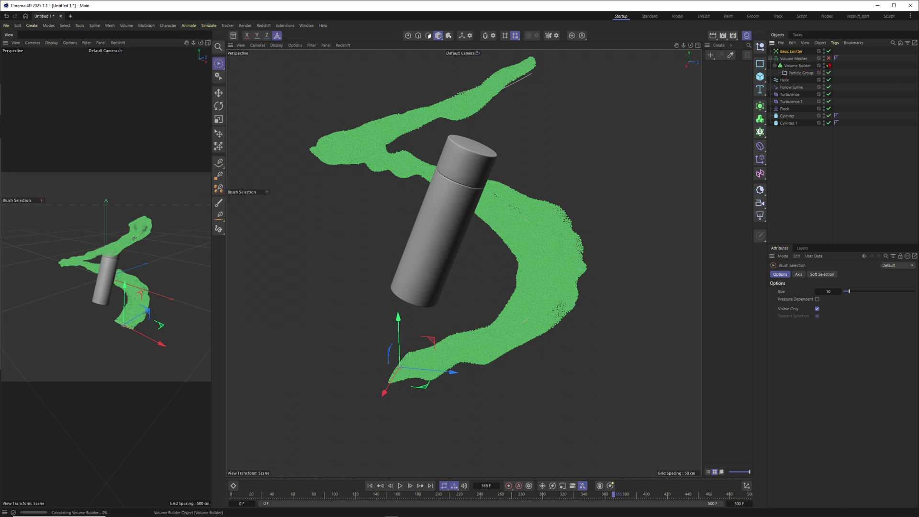
Re-enable the Volume Builder and Volume Mesher to show the particle stream as a mesh.
click(829, 58)
alt+drag(550, 301, 550, 268)
scroll(538, 262, down, 3)
Set the Particle Group's radius in the Volume Builder to 5 cm and inspect the thinner mesh.
click(798, 66)
alt+drag(552, 302, 511, 227)
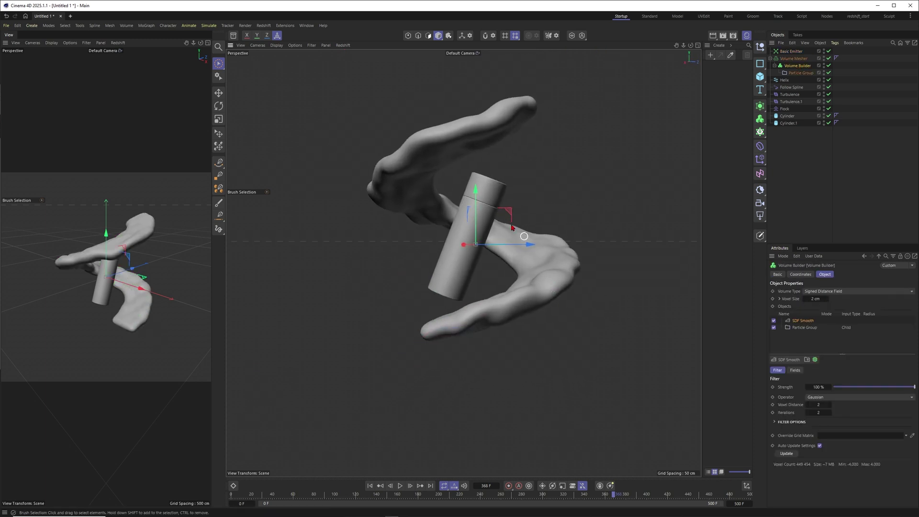
click(804, 328)
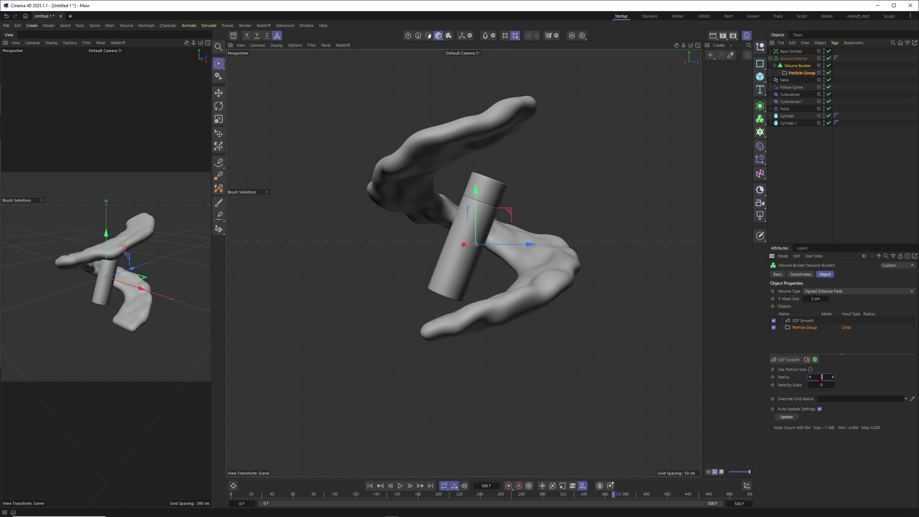
key(Return)
alt+right_drag(560, 279, 749, 387)
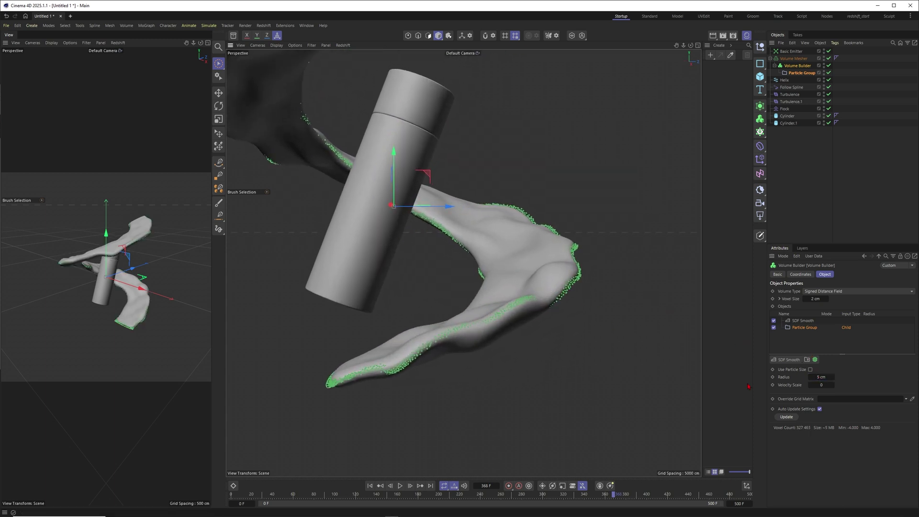
key(Return)
Try a radius of 4 cm for the Particle Group in the Volume Builder and settle on 4.5 cm.
alt+drag(533, 296, 561, 309)
text(4)
key(Return)
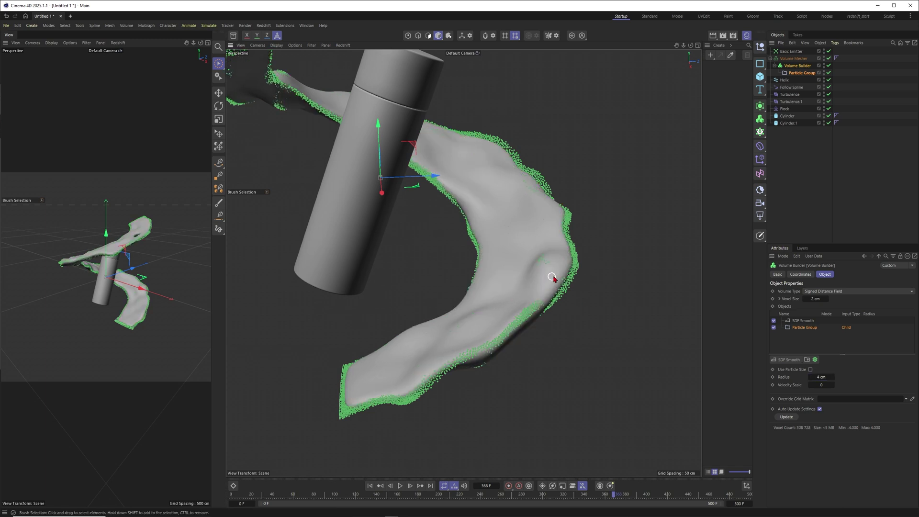
alt+drag(552, 276, 550, 265)
text(4.5)
key(Return)
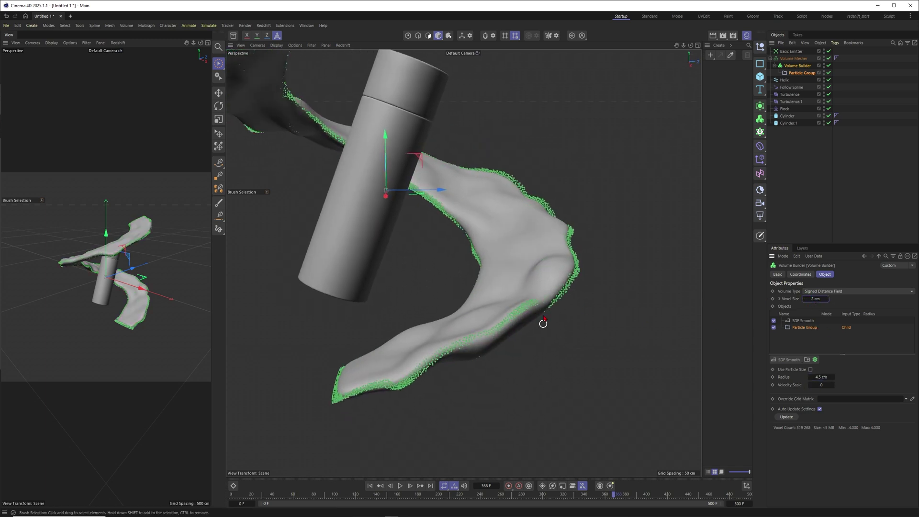
Hide the particles in the main perspective view's display filter so only the mesh is drawn.
alt+drag(543, 324, 544, 270)
click(313, 45)
click(317, 235)
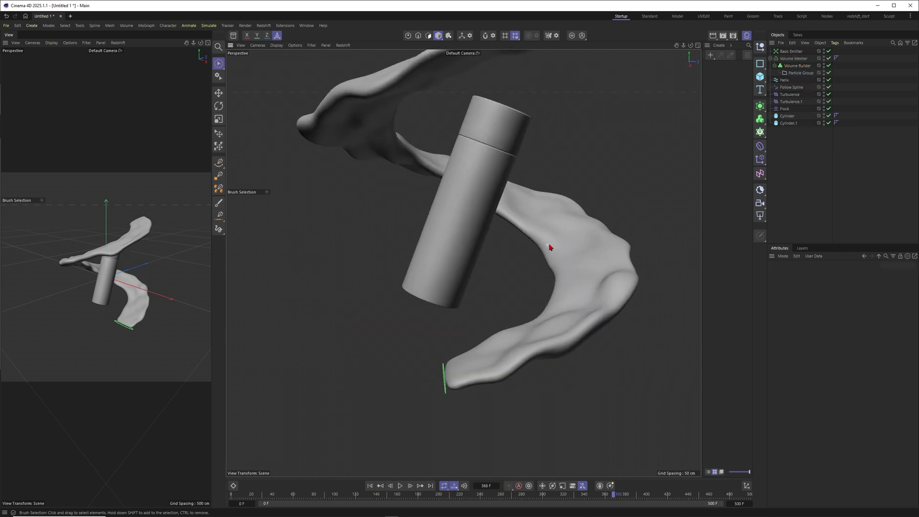
scroll(560, 238, up, 2)
alt+drag(540, 226, 688, 111)
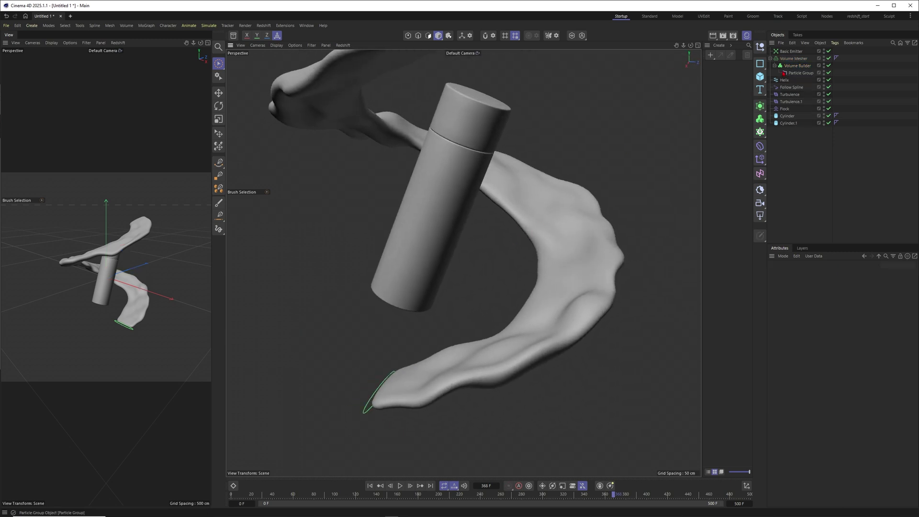
Add an SDF Dilate and Erode filter to the Volume Builder and set its offset to -3.2 cm.
click(795, 66)
click(798, 361)
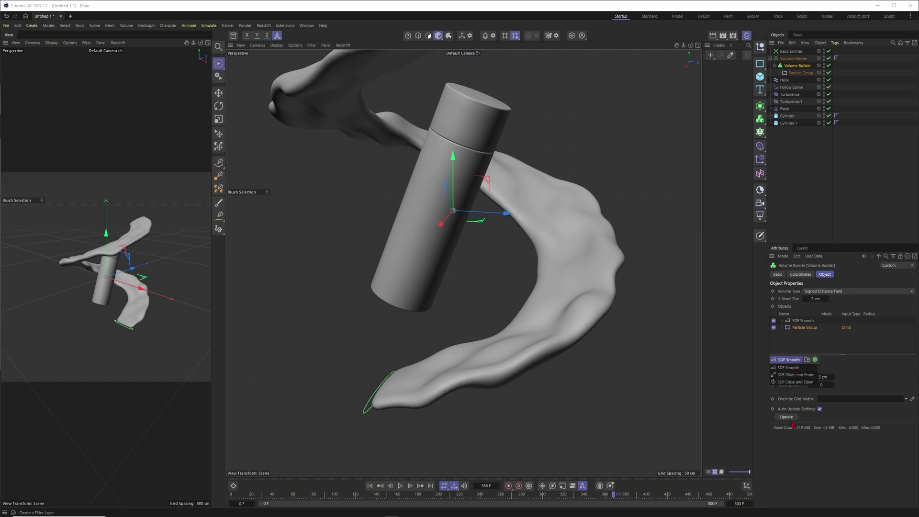
click(795, 375)
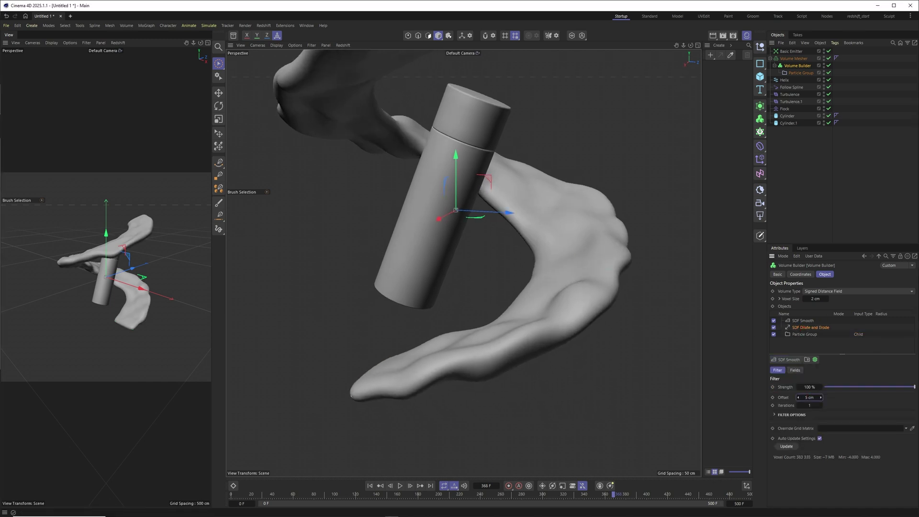
drag(821, 397, 777, 397)
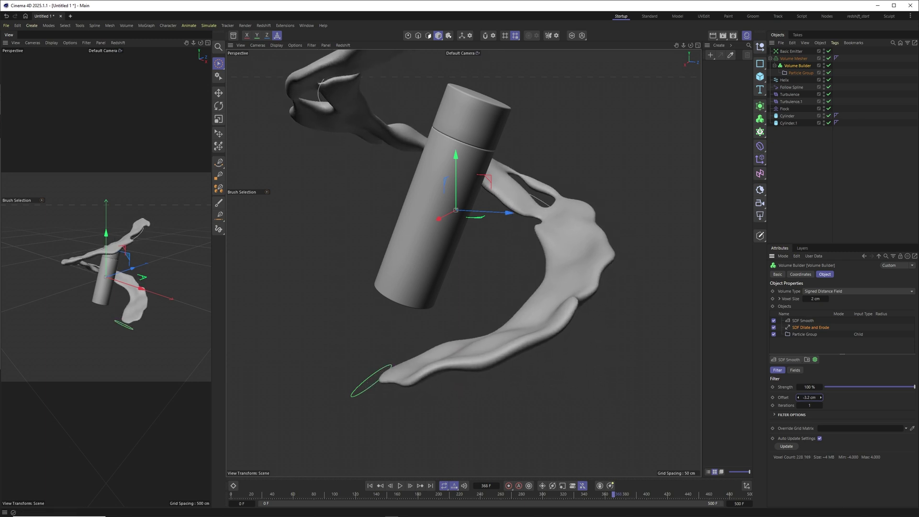
alt+drag(489, 204, 542, 221)
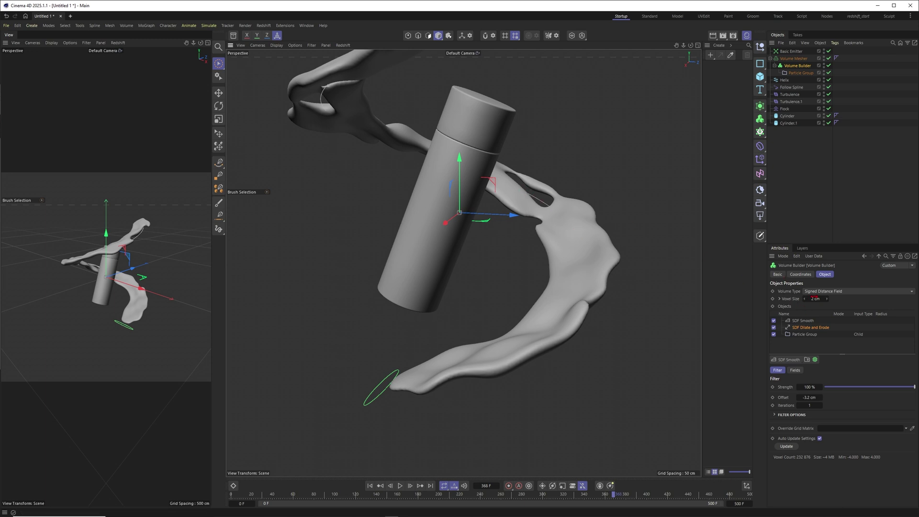
Set the Volume Builder's voxel size to 1 cm and inspect the finer mesh.
key(Return)
alt+drag(562, 290, 646, 293)
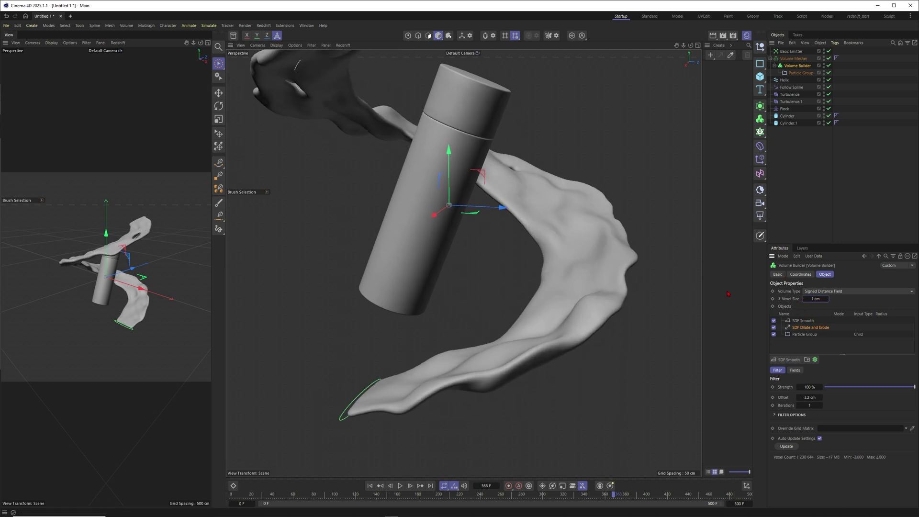
alt+drag(538, 235, 538, 207)
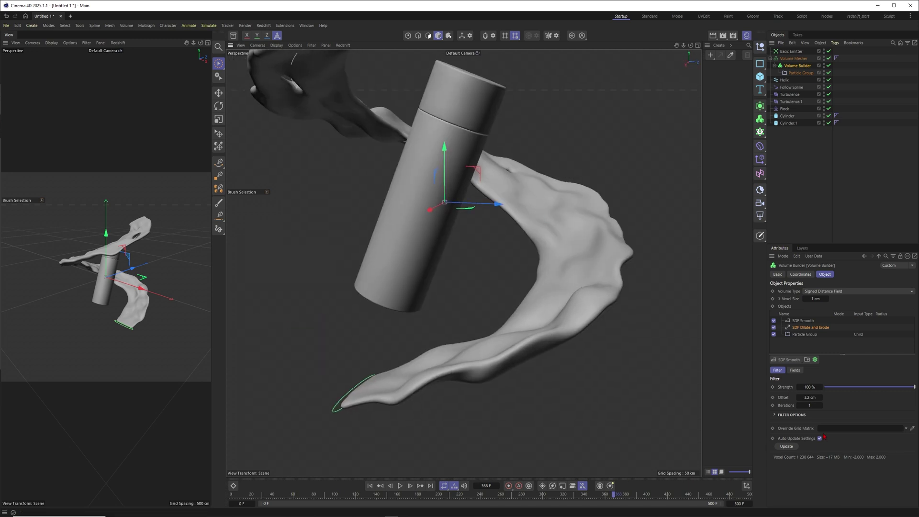
Lower the SDF Dilate and Erode offset to -5.2 cm and inspect the mesh around the bottle.
drag(821, 398, 811, 397)
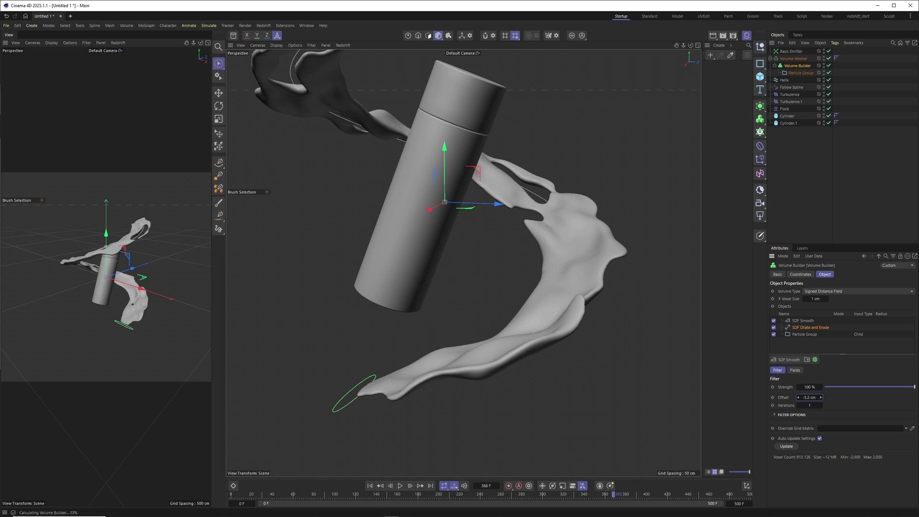
alt+drag(528, 189, 625, 171)
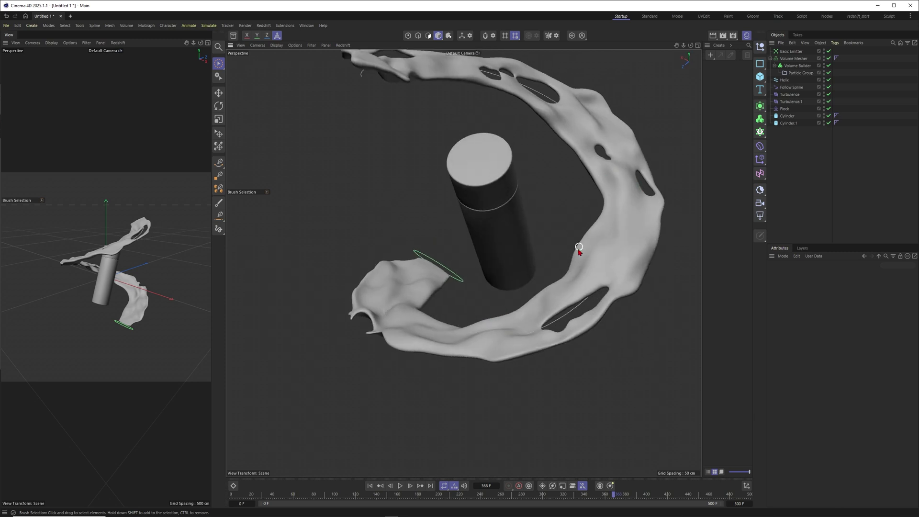
mouse_move(579, 248)
alt+mouse_down()
mouse_move(616, 168)
mouse_move(581, 234)
mouse_move(638, 260)
mouse_move(548, 198)
mouse_move(565, 244)
alt+mouse_up()
alt+right_drag(567, 246, 585, 239)
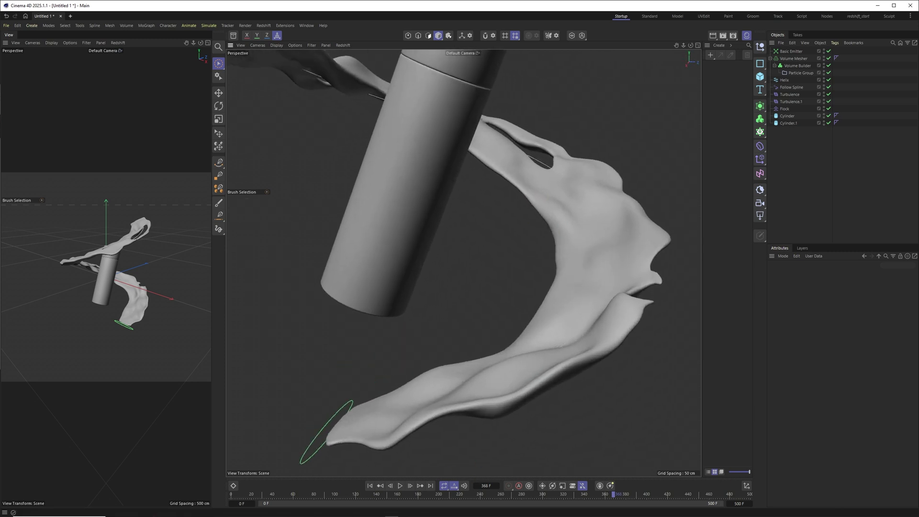
Switch to the reference image board, study the liquid swirls around cosmetic bottles, and return to Cinema 4D to compare the mesh from several angles.
click(192, 510)
scroll(521, 315, down, 4)
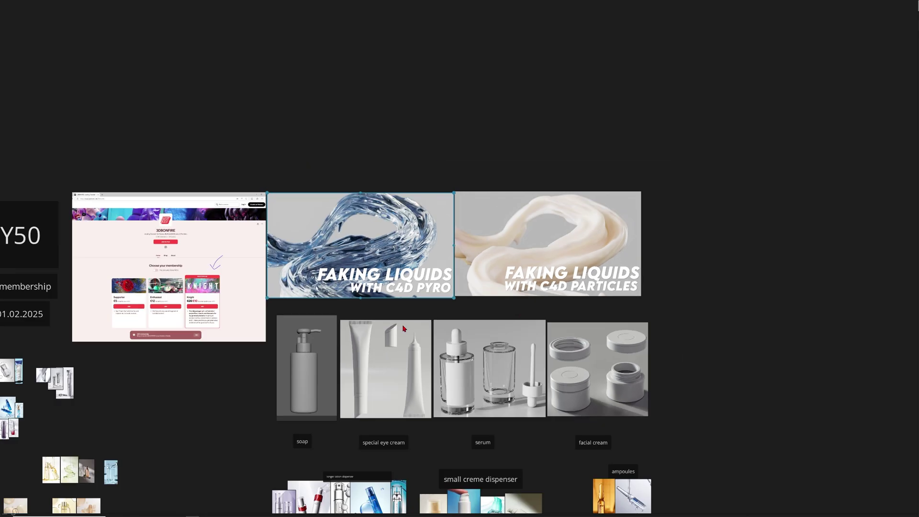
middle_drag(160, 365, 510, 264)
middle_drag(246, 456, 506, 363)
scroll(506, 333, left, 5)
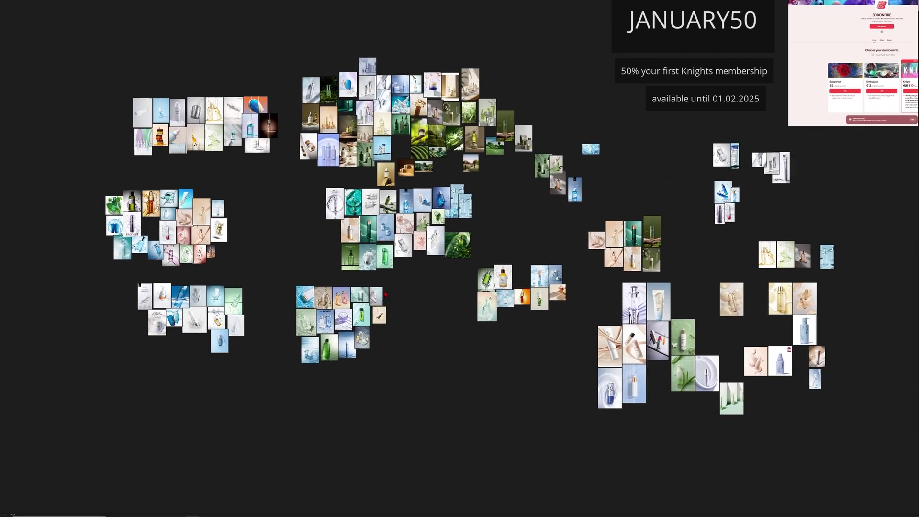
scroll(642, 242, up, 10)
scroll(638, 241, up, 3)
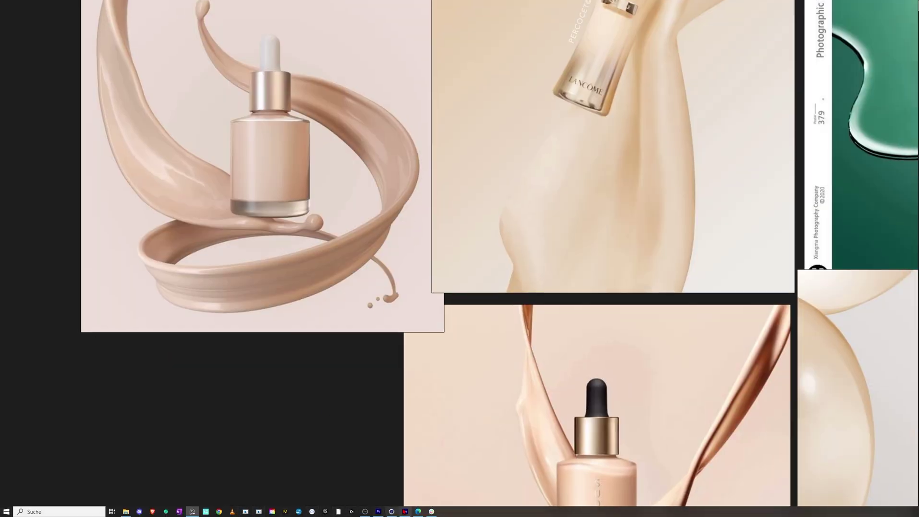
click(392, 511)
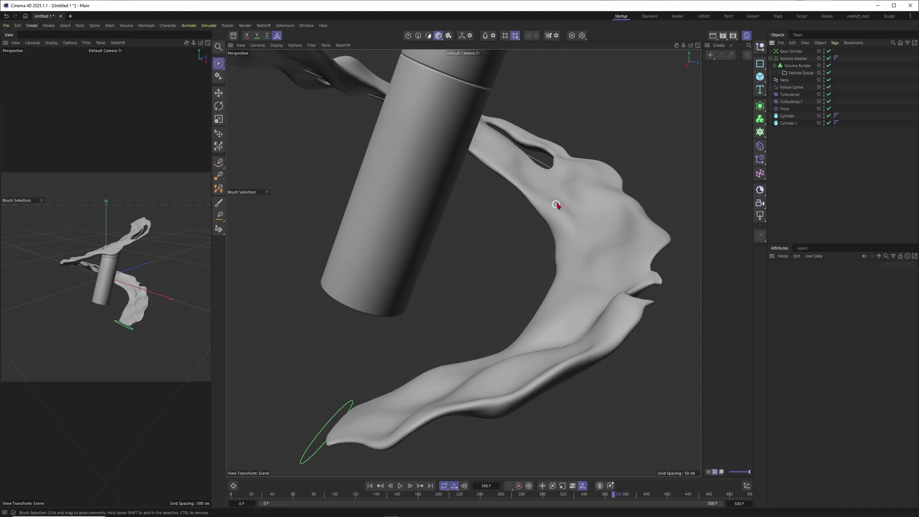
mouse_move(559, 207)
alt+mouse_down()
mouse_move(548, 177)
mouse_move(556, 191)
mouse_move(546, 201)
alt+mouse_up()
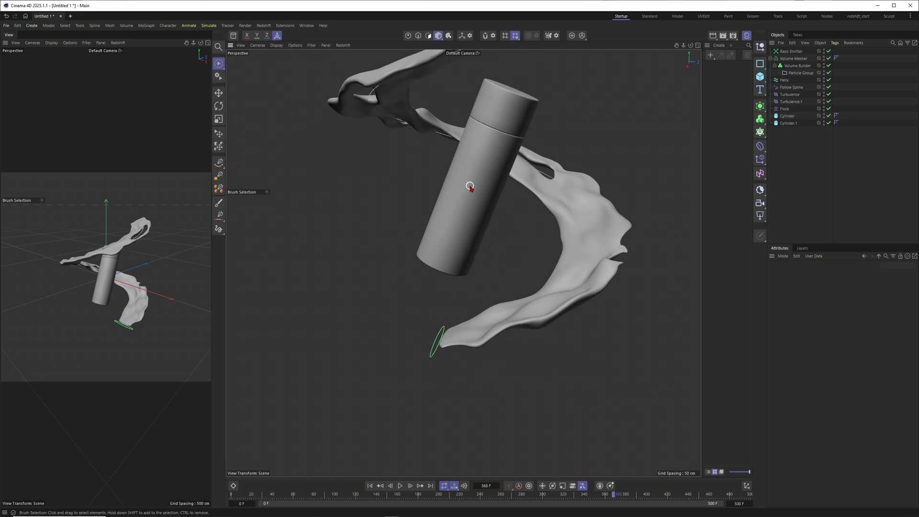
alt+middle_drag(470, 186, 456, 248)
alt+right_drag(452, 250, 495, 224)
alt+drag(472, 219, 445, 266)
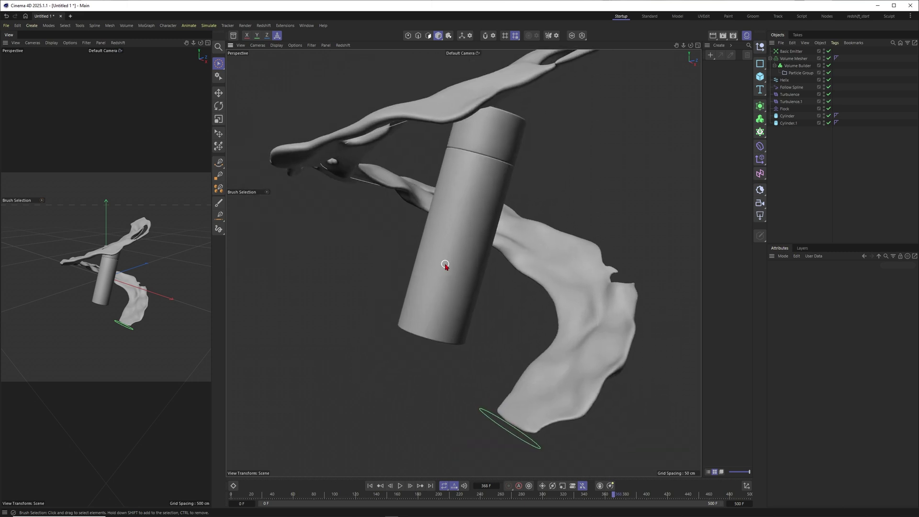